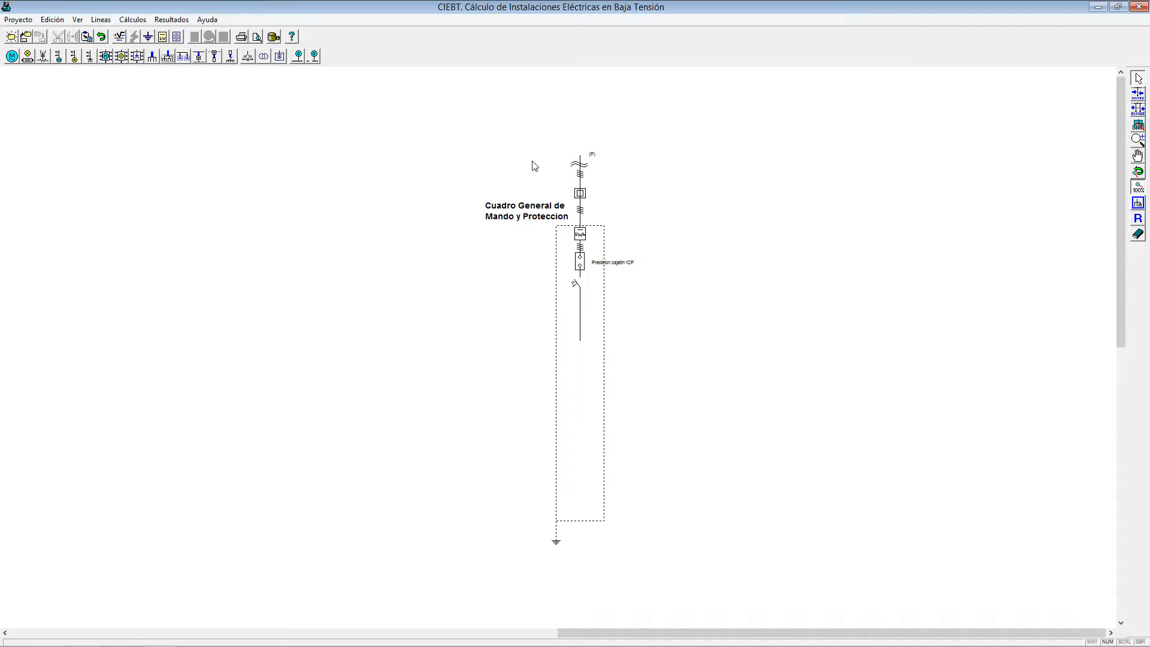
# Configure the service connection (Acometida) with a user-fixed calculation power of 5750 W, a length of 25 m and cos φ 1.
pyautogui.click(578, 169)
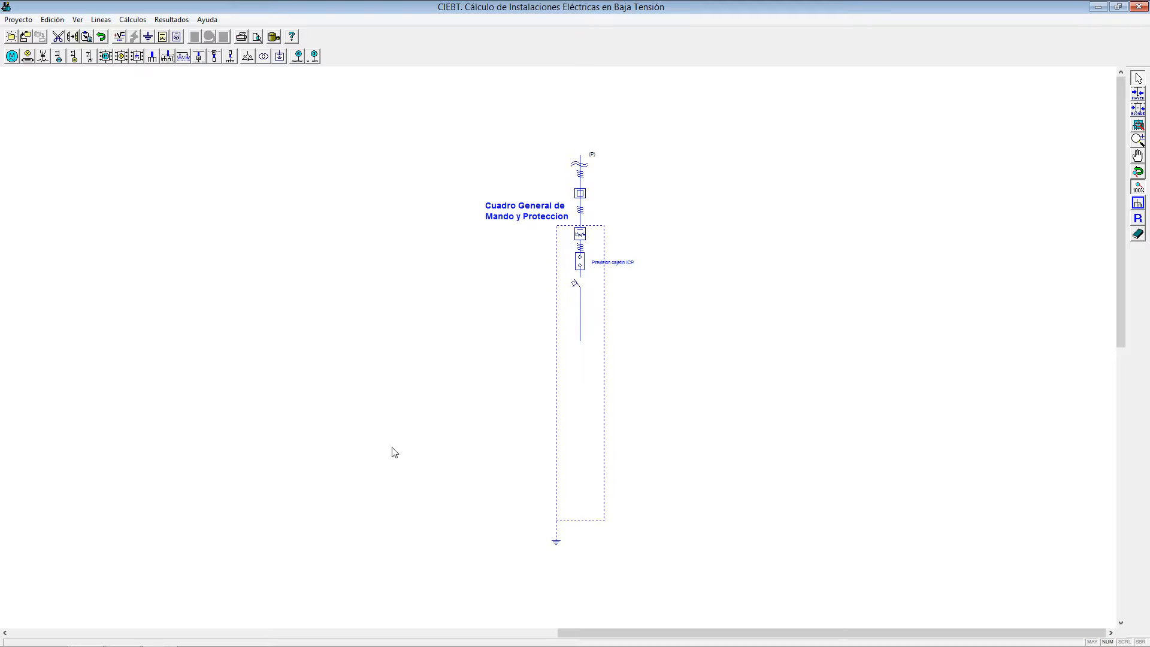
pyautogui.doubleClick(585, 168)
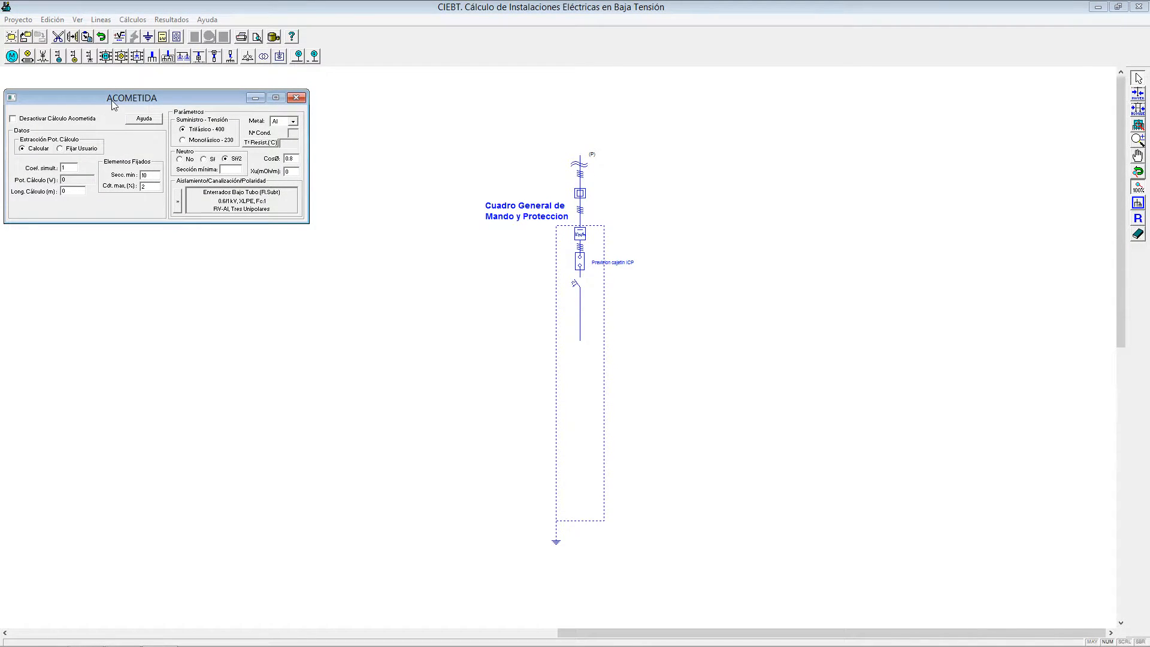
pyautogui.moveTo(112, 101); pyautogui.dragTo(137, 102)
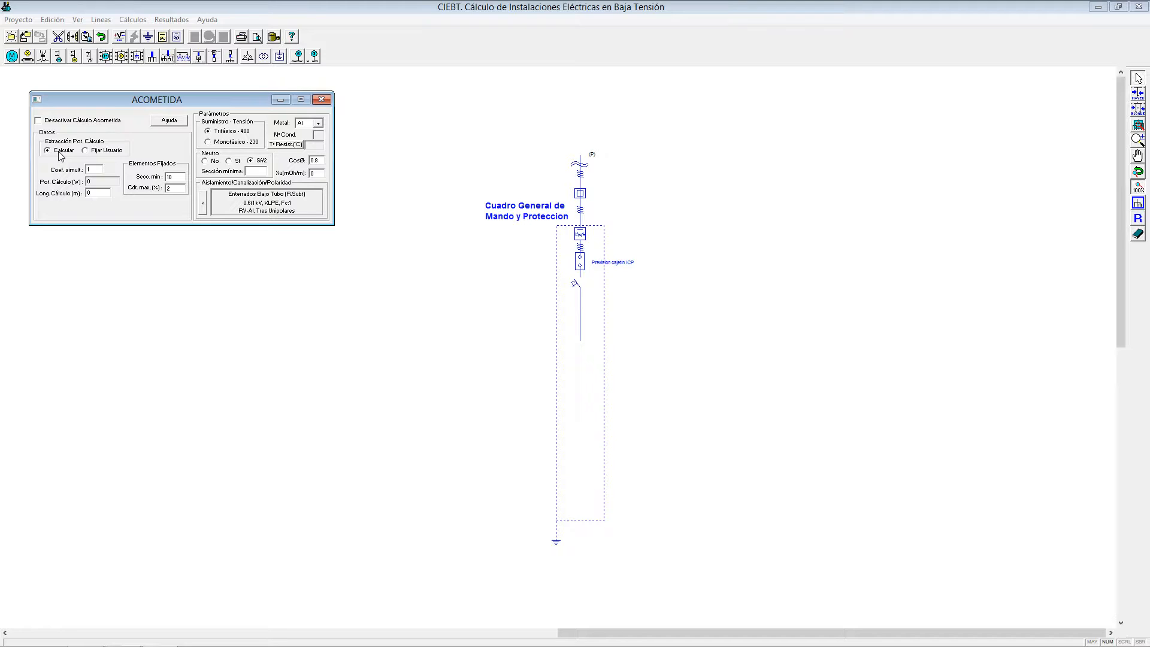
pyautogui.click(119, 152)
pyautogui.doubleClick(104, 181)
pyautogui.write('575')
pyautogui.doubleClick(96, 193)
pyautogui.write('25')
pyautogui.doubleClick(320, 160)
pyautogui.write('1')
# Review the service connection's insulation, conduit and polarity options, and close its data window.
pyautogui.click(205, 207)
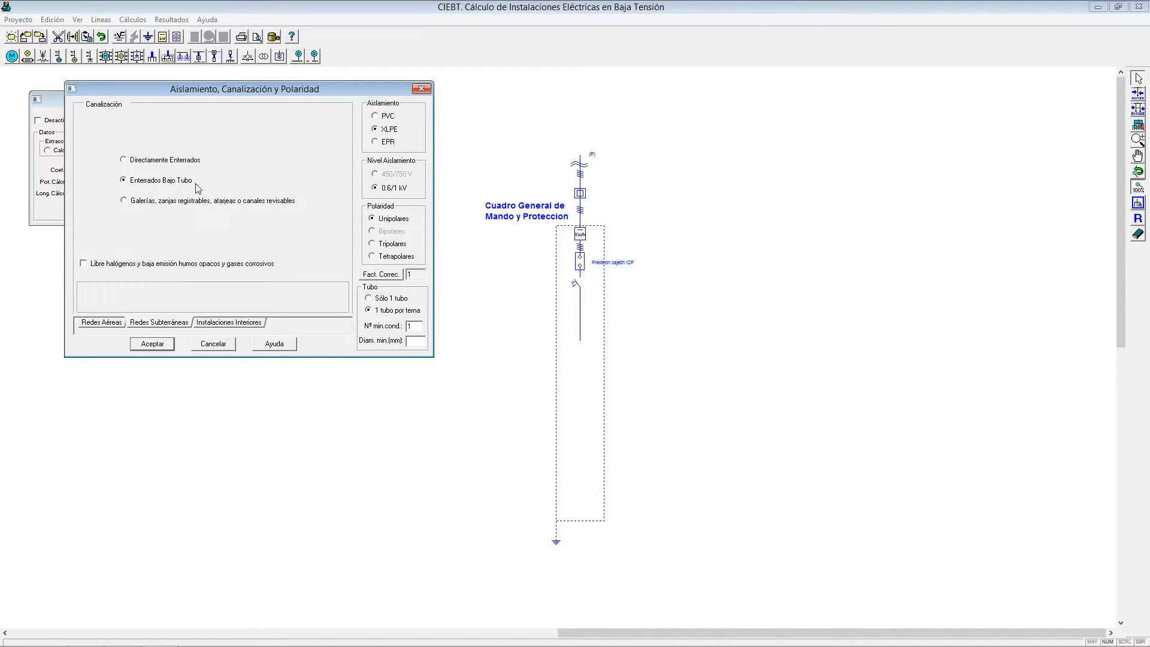
pyautogui.click(127, 268)
pyautogui.click(422, 89)
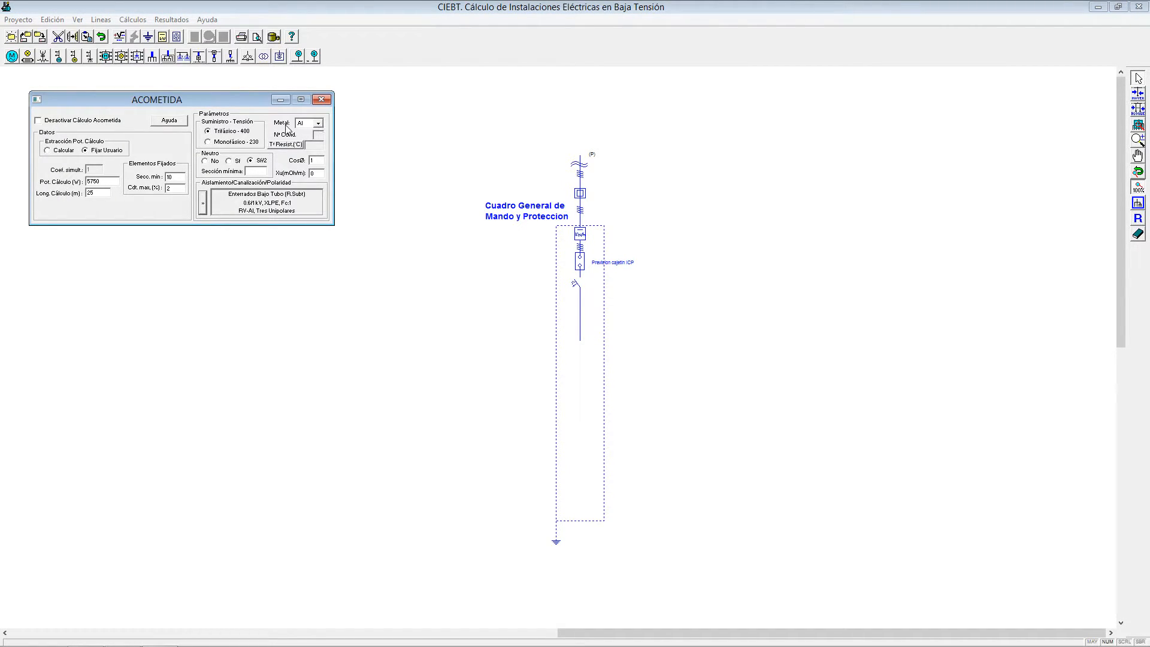
pyautogui.doubleClick(170, 177)
pyautogui.click(321, 100)
# Configure the general supply line with a user-fixed power of 5750 W, 5 m length, cos φ 1 and single-phase 230 V supply.
pyautogui.doubleClick(581, 209)
pyautogui.click(83, 142)
pyautogui.write('5750')
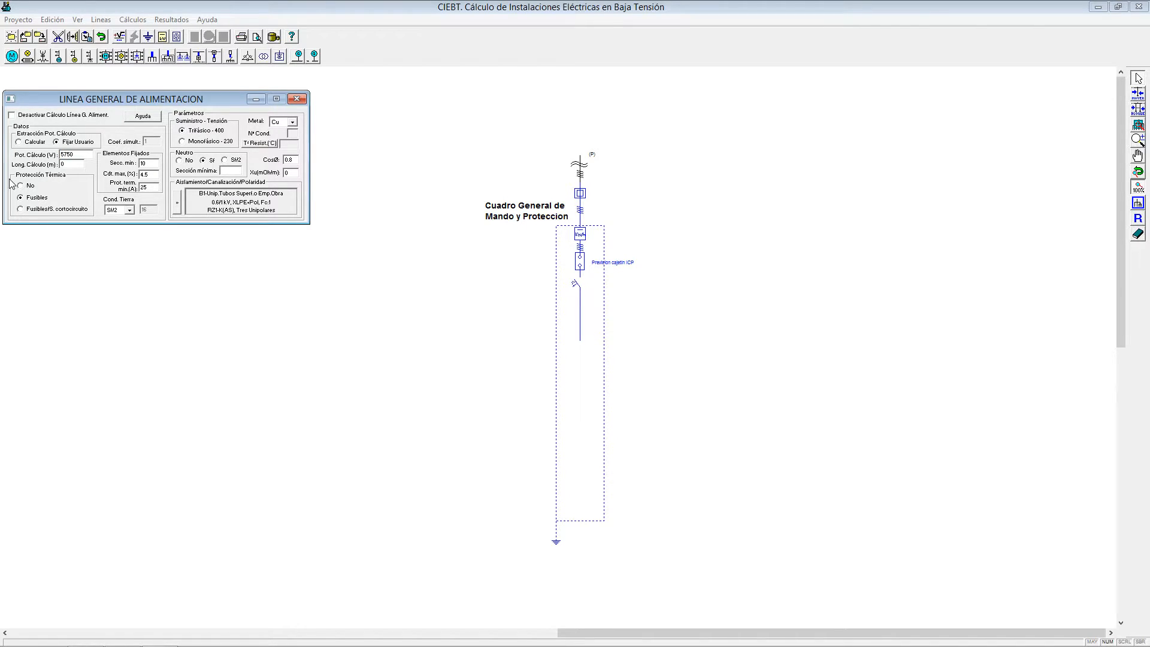
pyautogui.doubleClick(69, 164)
pyautogui.write('2')
pyautogui.click(282, 159)
pyautogui.write('1')
pyautogui.moveTo(99, 99); pyautogui.dragTo(108, 98)
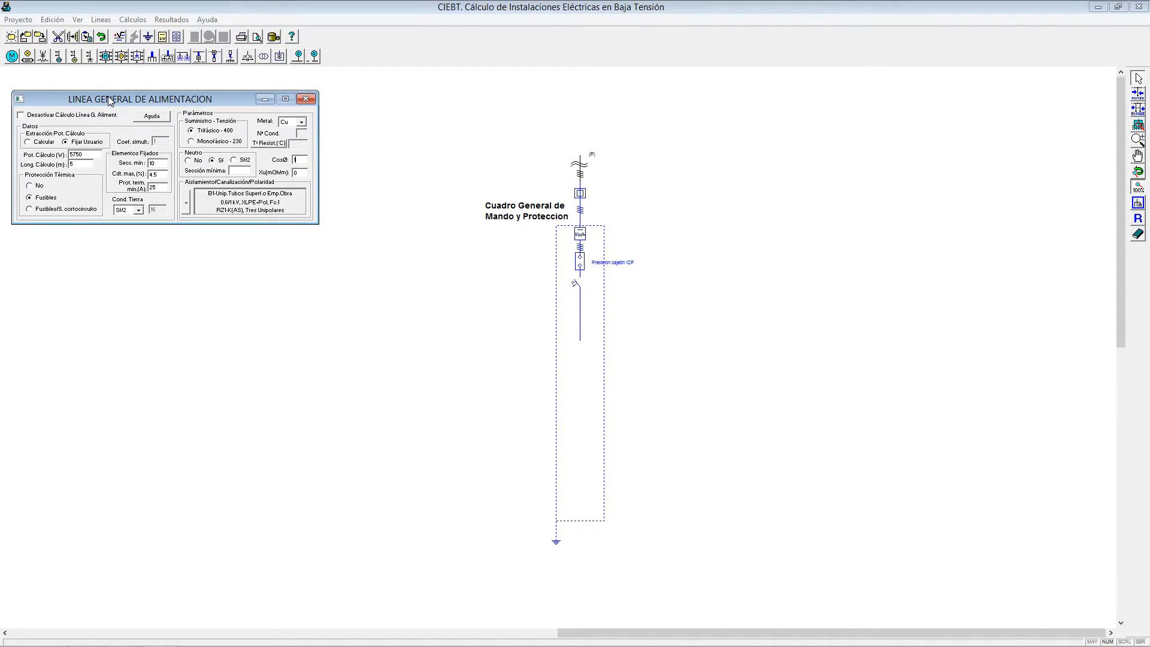
pyautogui.click(211, 142)
pyautogui.click(307, 100)
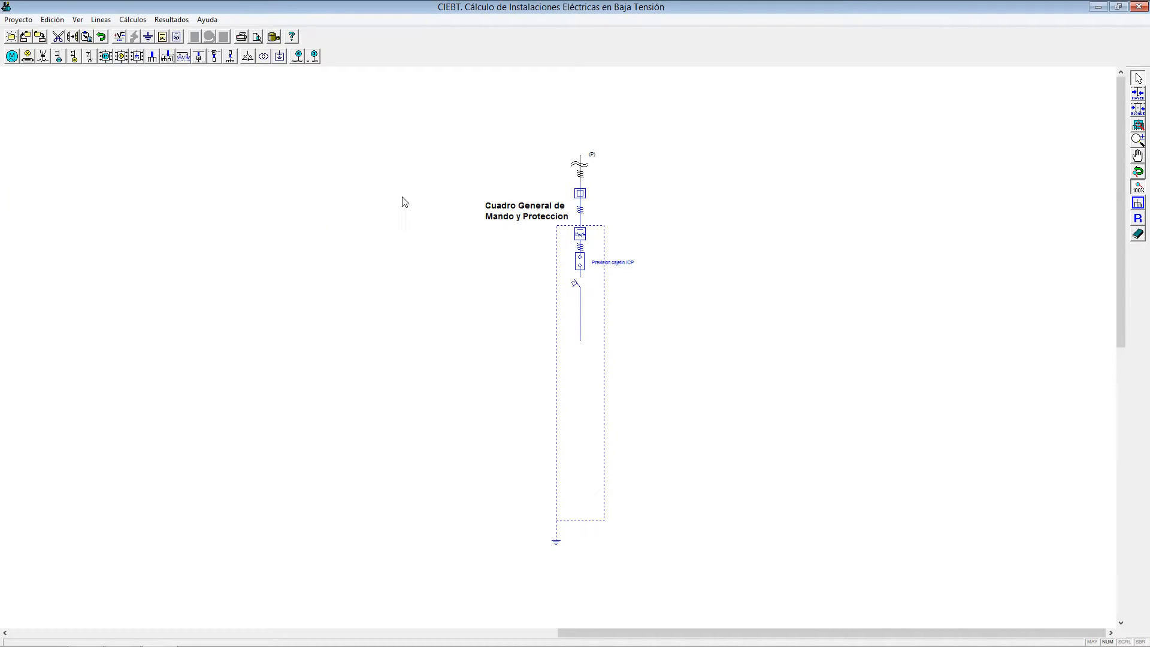
# Configure the individual branch line with a user-fixed power of 5750 W, 5 m length, single-phase 230 V supply and cos φ 1.
pyautogui.click(582, 292)
pyautogui.click(77, 140)
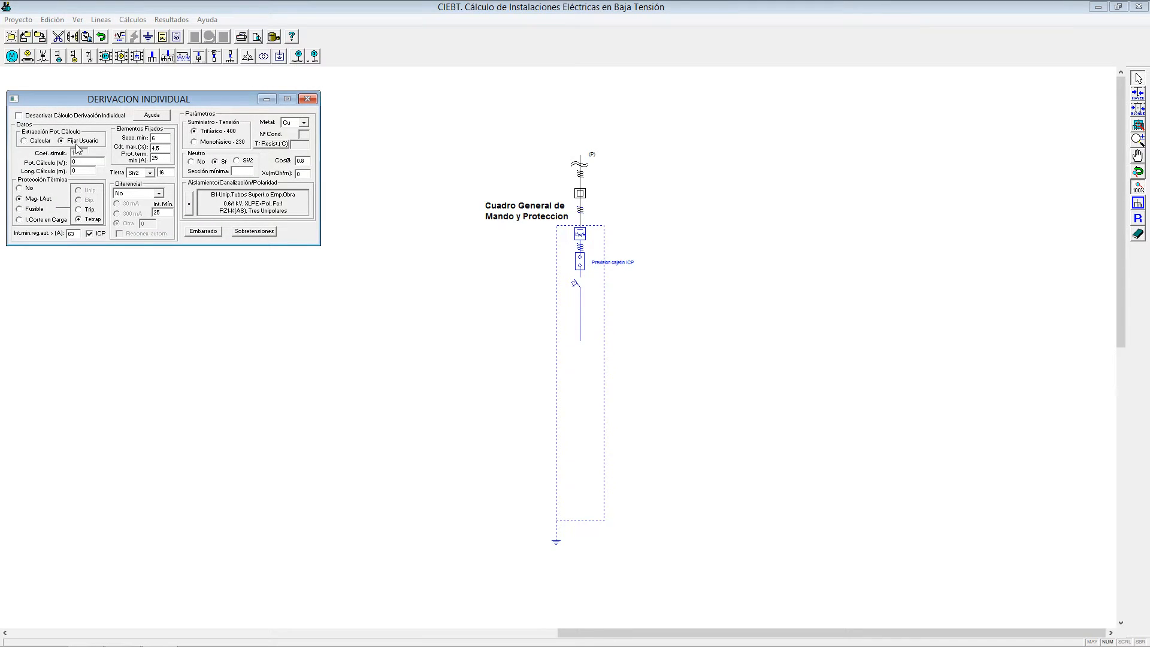
pyautogui.doubleClick(81, 162)
pyautogui.write('5750')
pyautogui.press('Tab')
pyautogui.click(202, 142)
pyautogui.doubleClick(305, 161)
pyautogui.write('1')
# Give the individual branch line a Clase AC 30 mA differential, and accept its busbar settings with the busbar calculation deactivated.
pyautogui.click(134, 192)
pyautogui.click(135, 214)
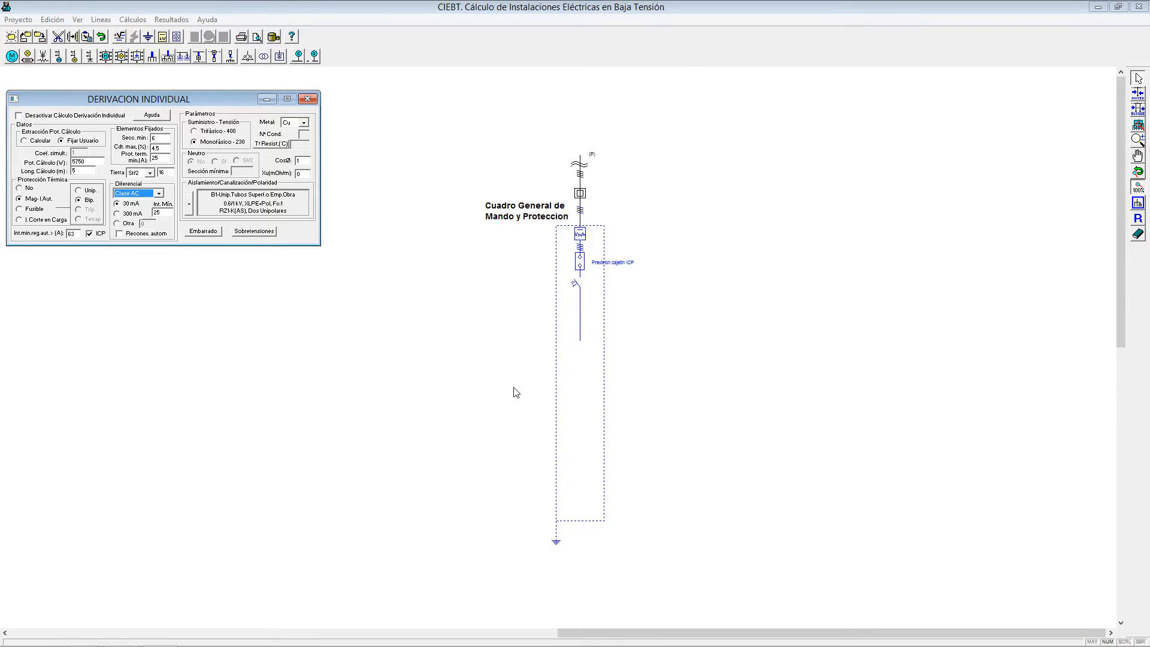
pyautogui.click(208, 235)
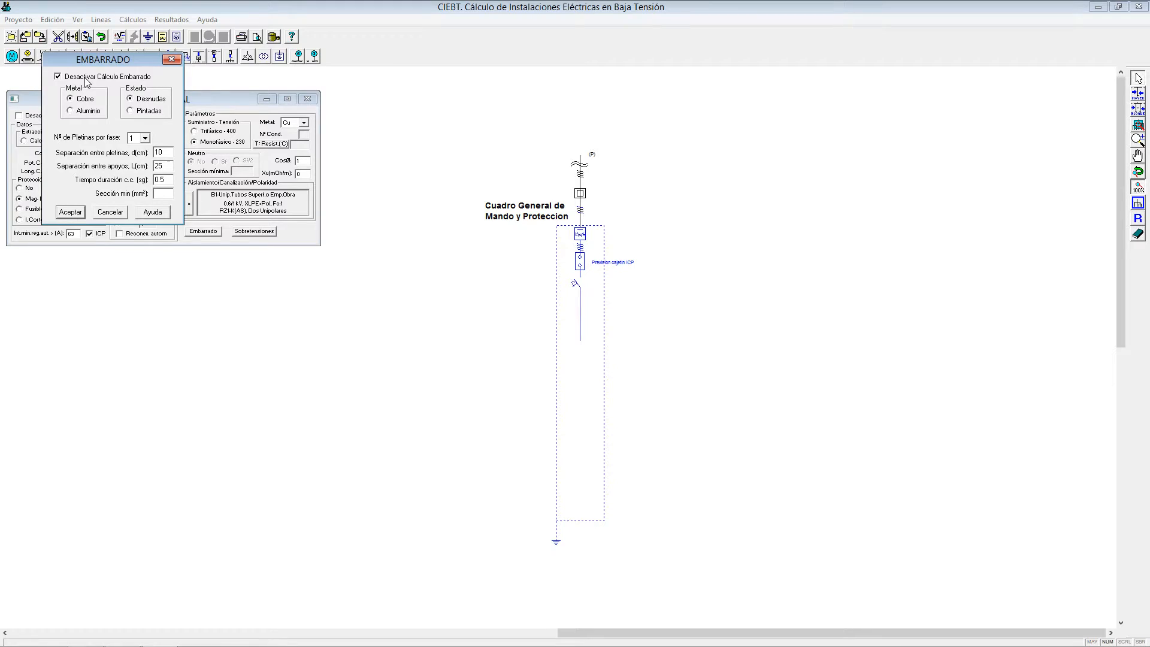
pyautogui.click(70, 212)
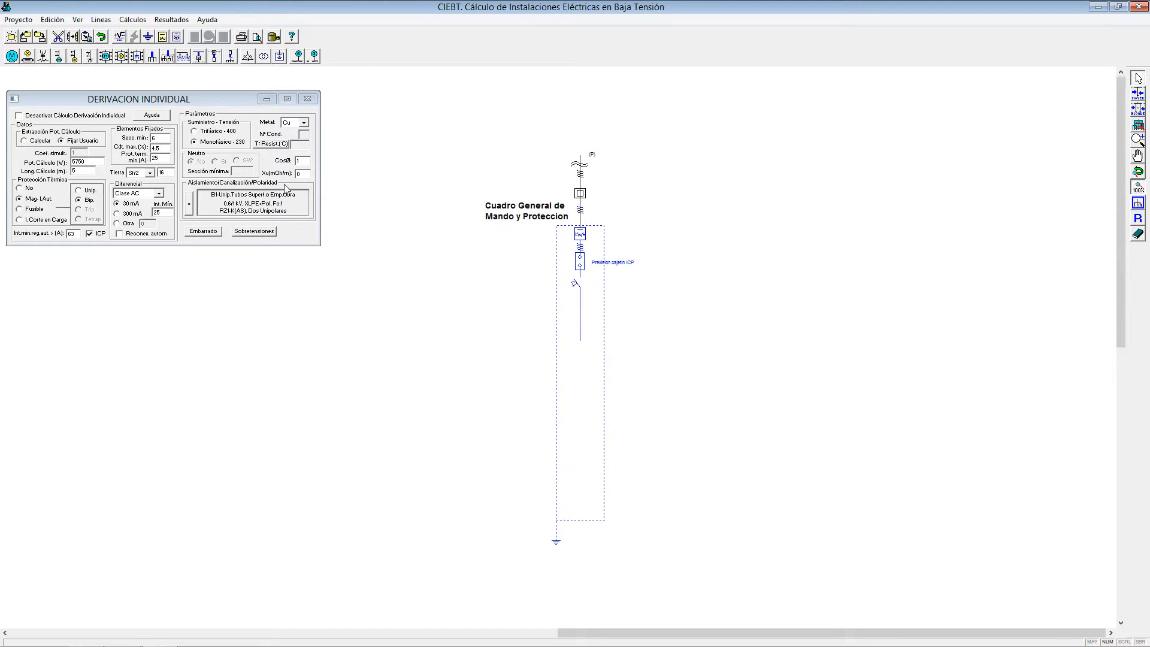
pyautogui.click(308, 99)
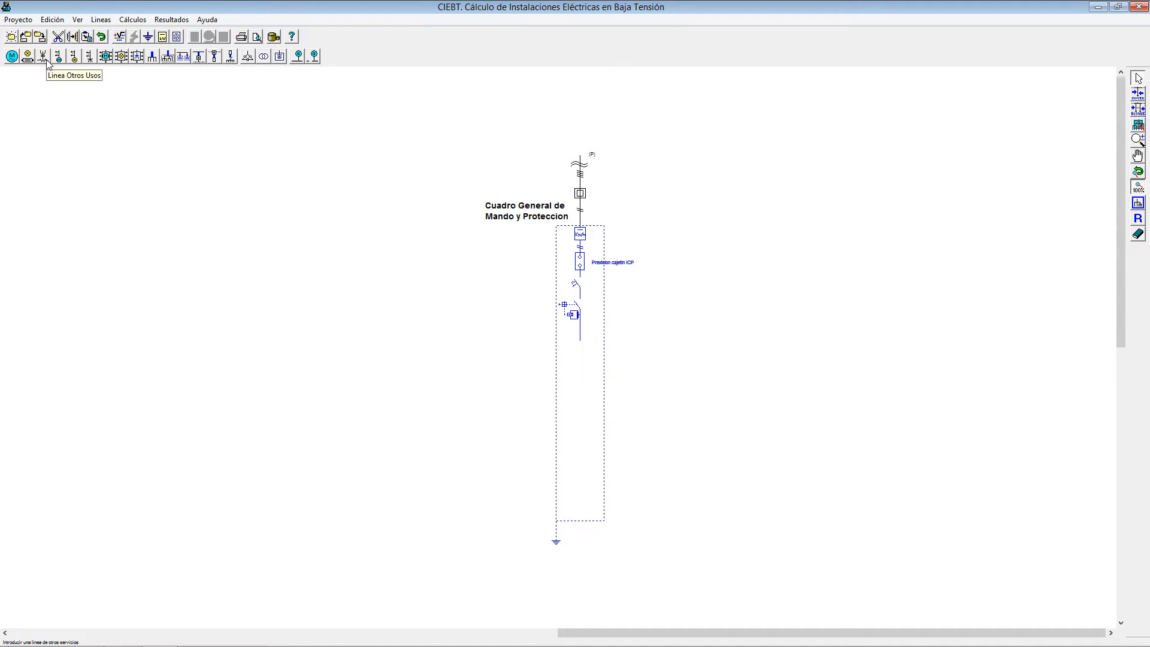
# Add a lighting line to the general control and protection board and name it C1 Alumbrado.
pyautogui.click(28, 57)
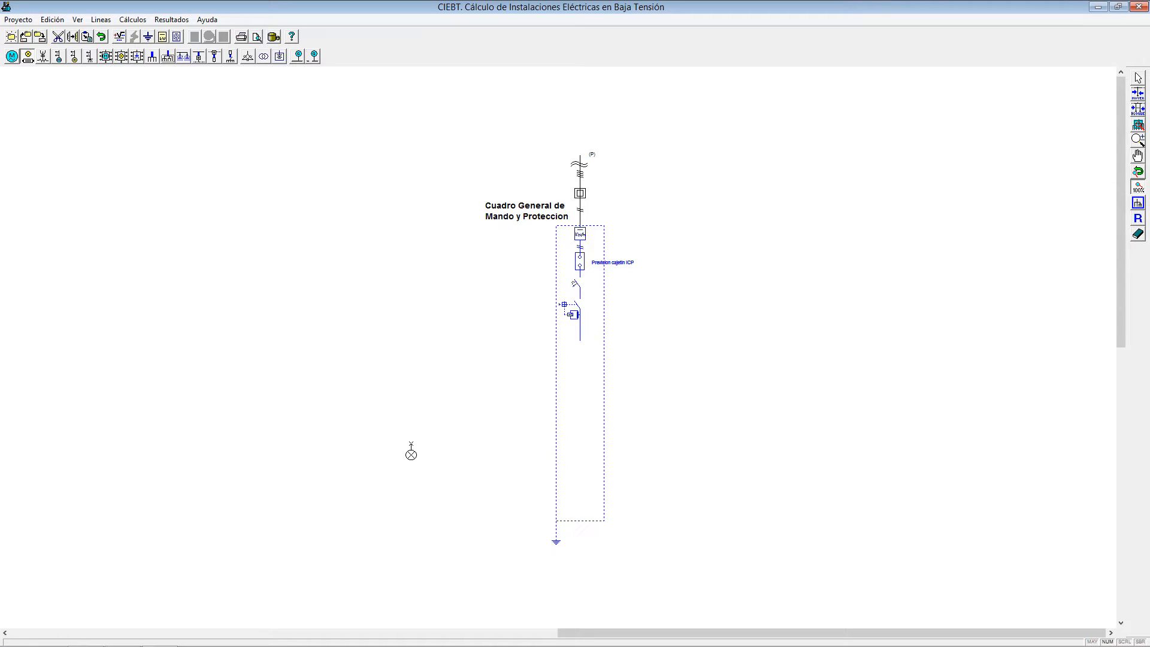
pyautogui.click(410, 453)
pyautogui.click(400, 430)
pyautogui.write('C1 Alumbrado')
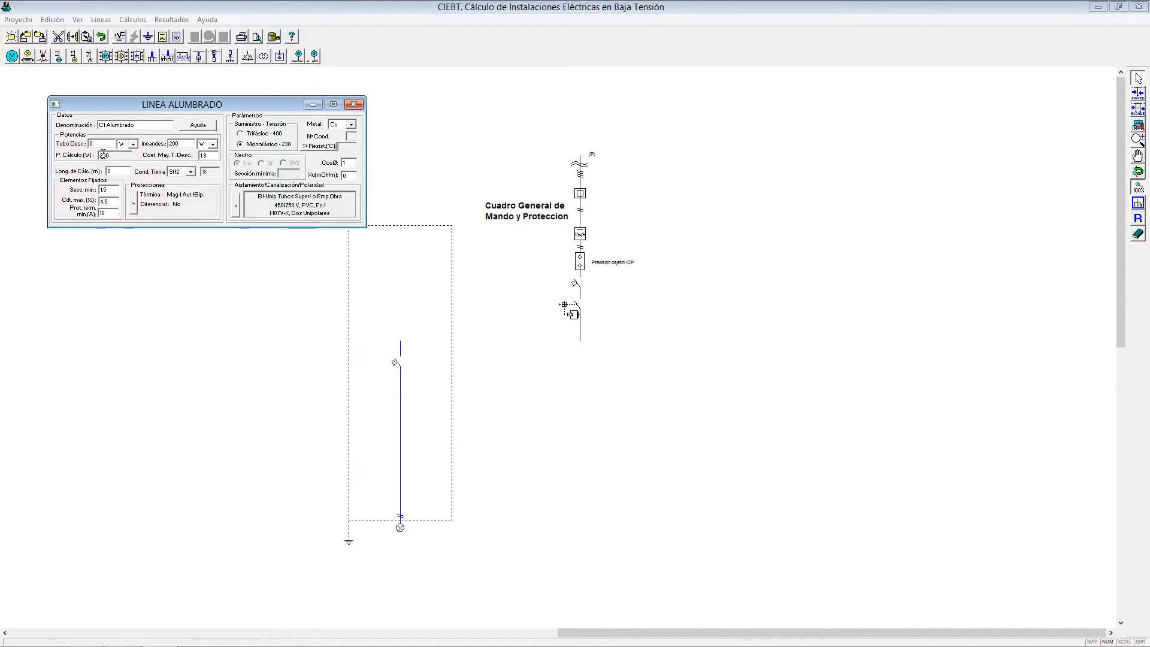
# Set the C1 Alumbrado line's incandescent power to 200 W and its calculation length to 25 m.
pyautogui.write('0')
pyautogui.write('200')
pyautogui.press('BackSpace')
pyautogui.doubleClick(180, 145)
pyautogui.write('200')
pyautogui.doubleClick(122, 170)
pyautogui.click(113, 203)
pyautogui.click(109, 213)
# Review the protections and control elements available for the C1 Alumbrado line, and close its data window.
pyautogui.click(134, 206)
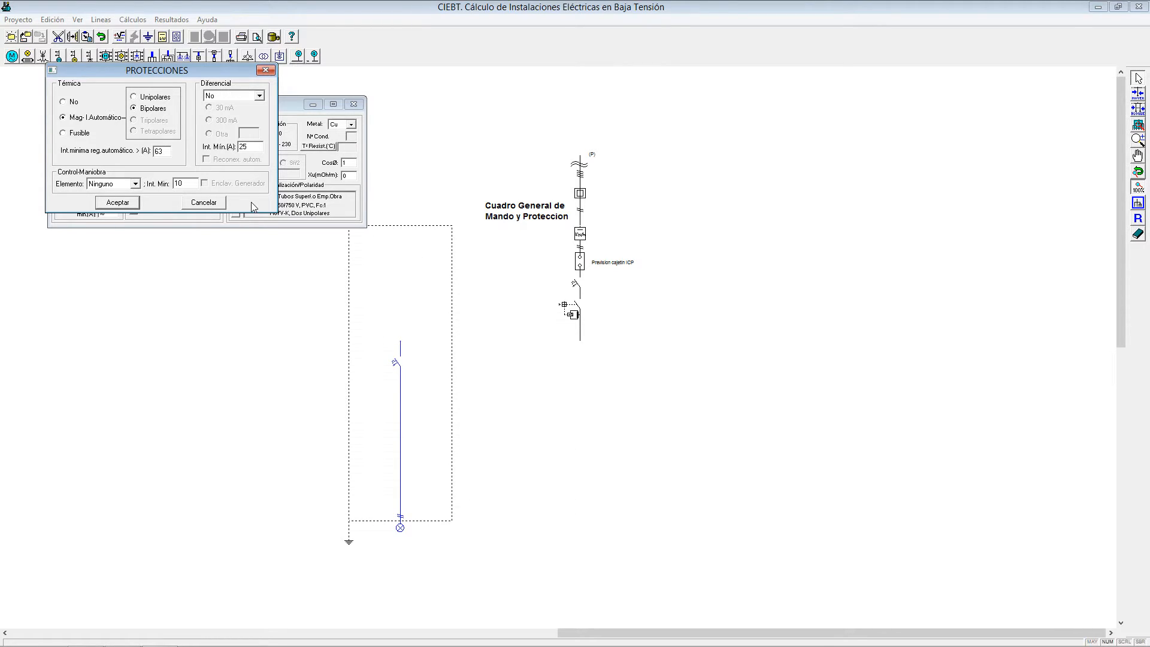
pyautogui.click(136, 185)
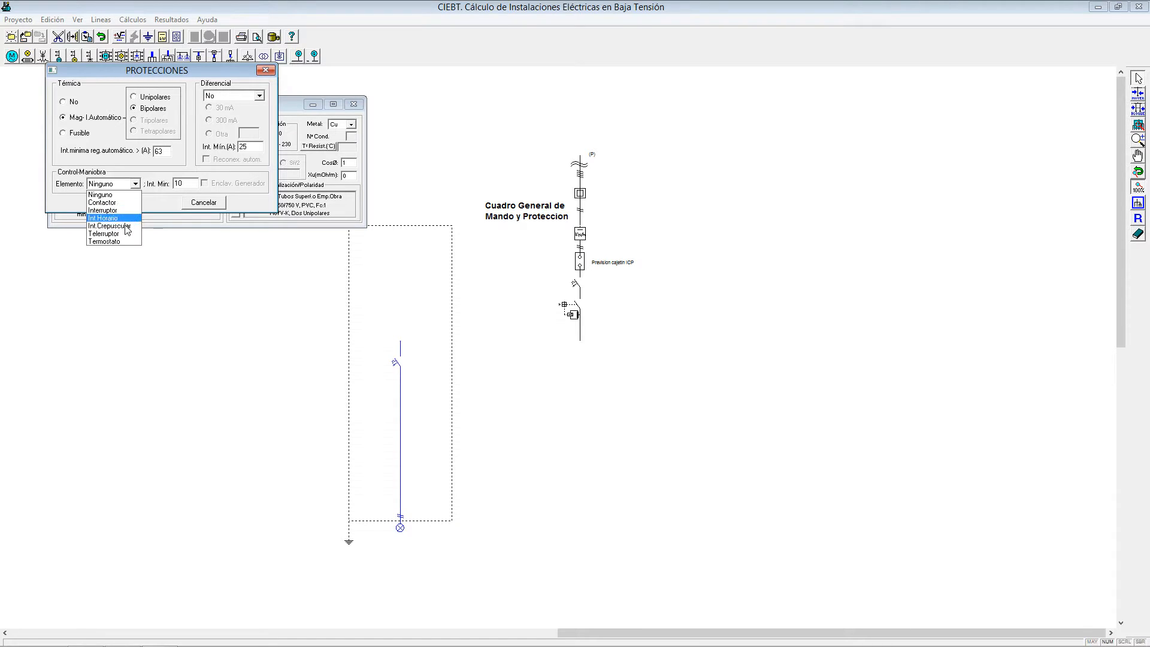
pyautogui.click(130, 194)
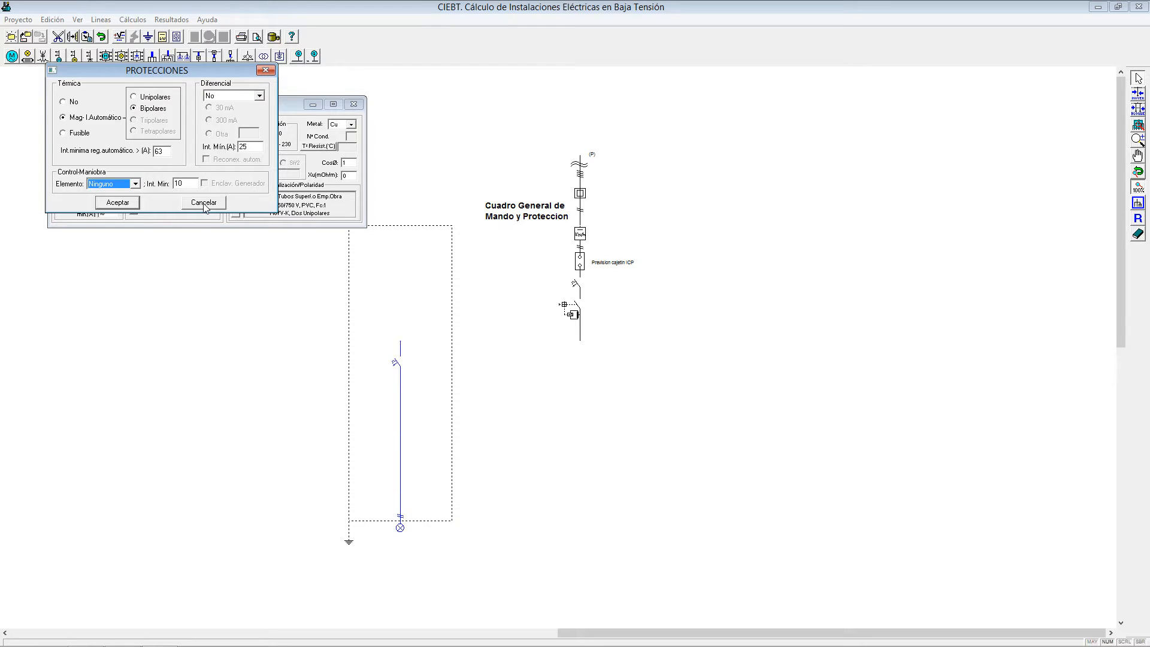
pyautogui.click(204, 203)
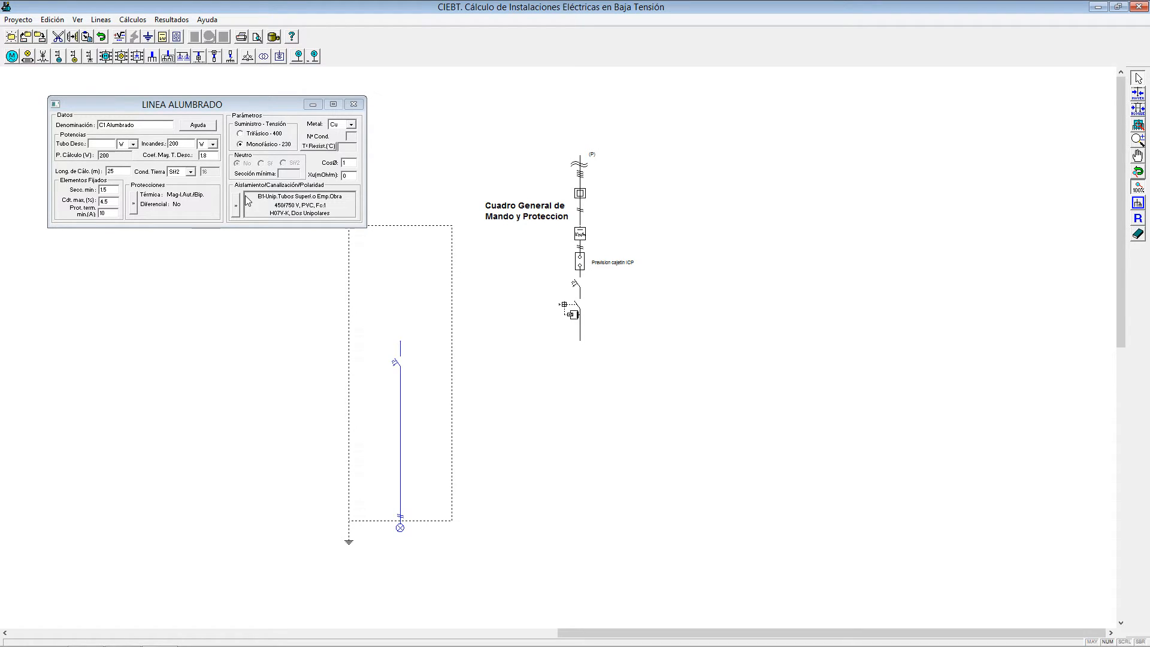
pyautogui.click(353, 105)
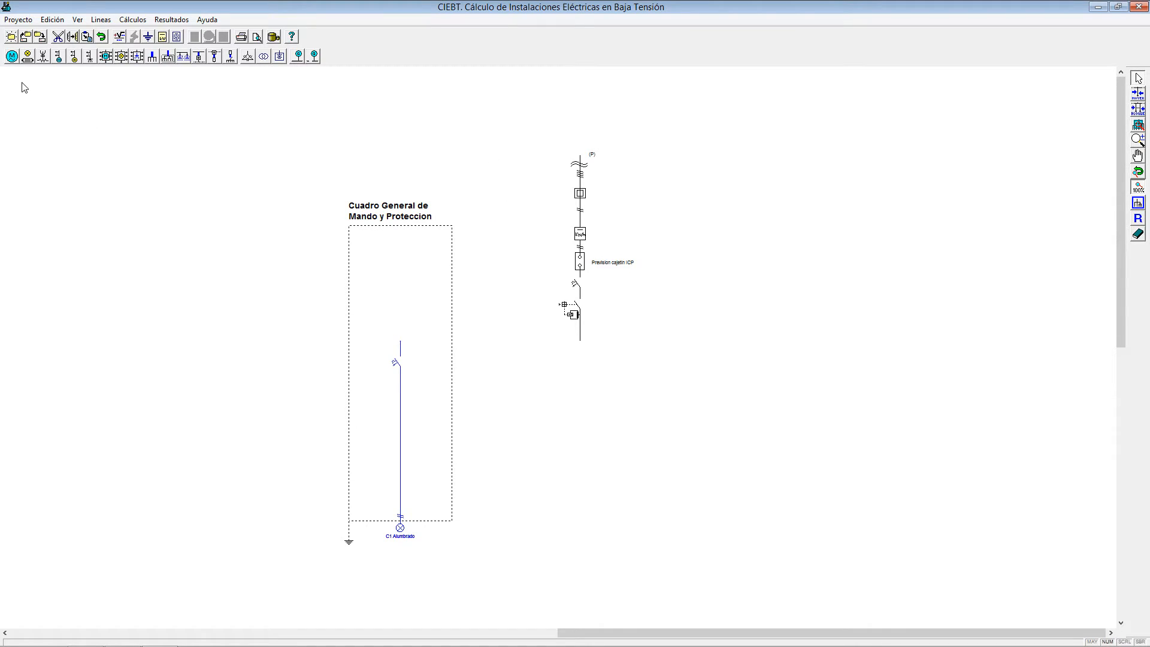
# Add an other-uses line beside C1 Alumbrado in the board and name it C2 T.C.
pyautogui.click(43, 57)
pyautogui.click(454, 436)
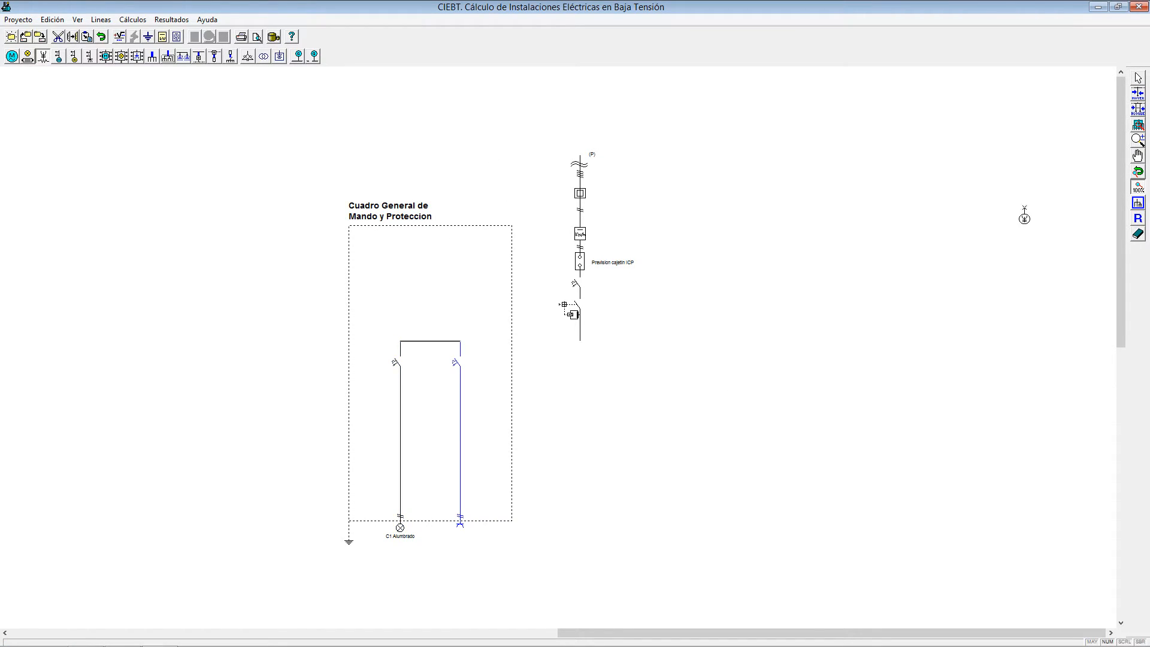
pyautogui.click(1140, 78)
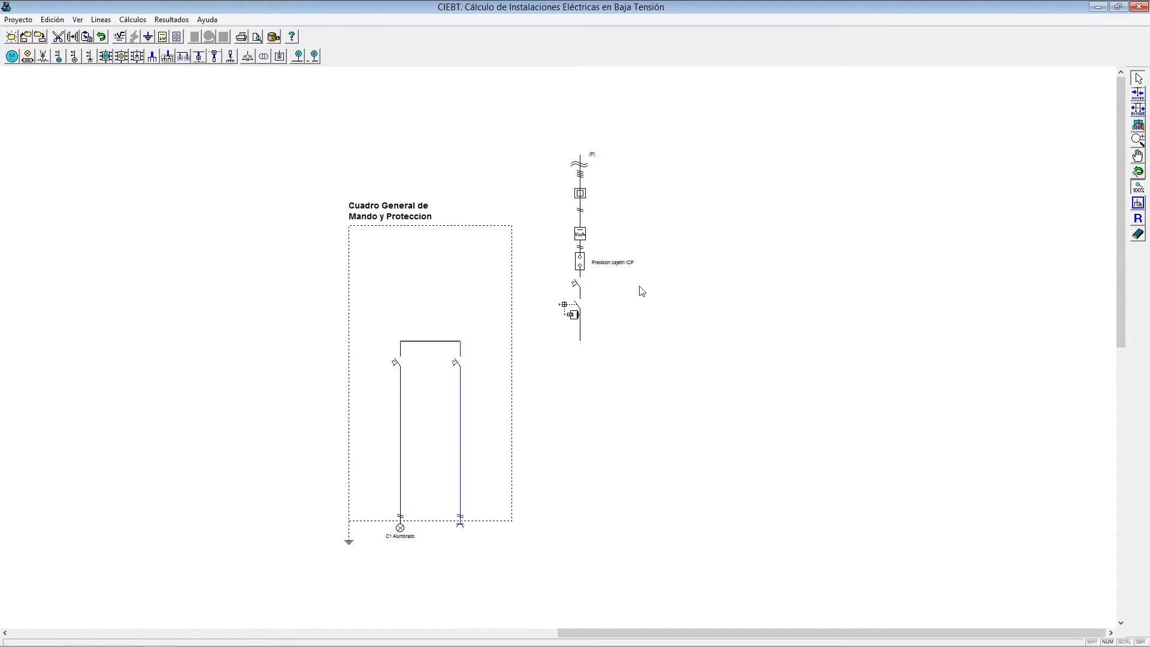
pyautogui.doubleClick(462, 392)
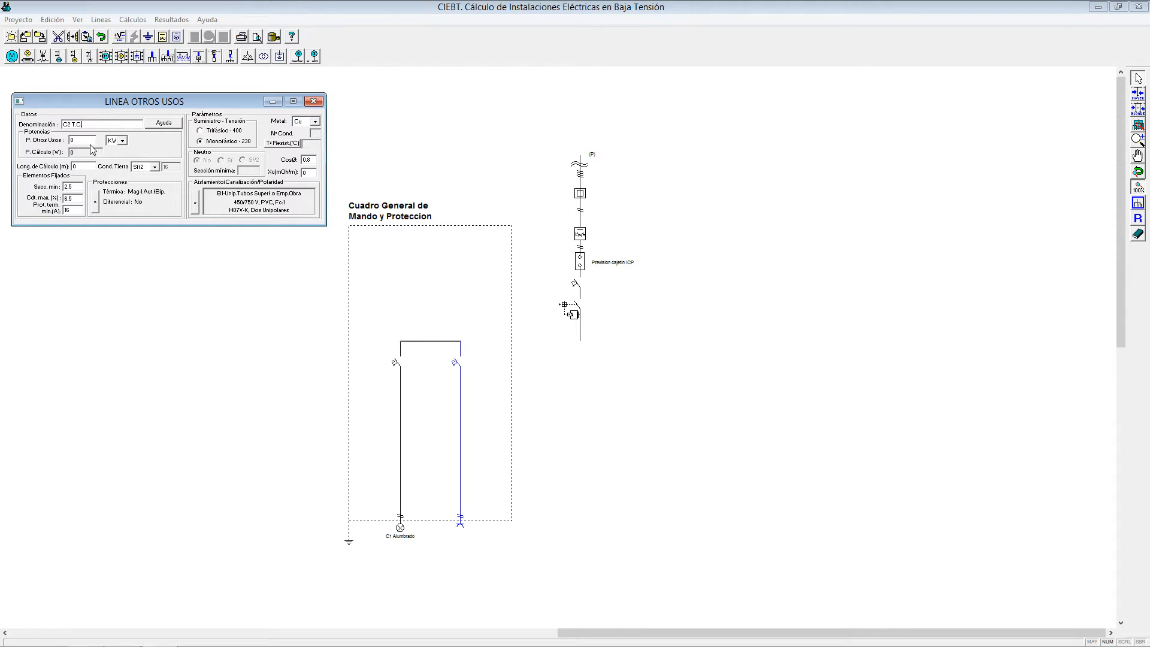
# Set the C2 T.C. line's power to 3450 W, its calculation length to 20 m and cos φ to 1.
pyautogui.click(117, 140)
pyautogui.click(114, 157)
pyautogui.doubleClick(75, 140)
pyautogui.write('3450')
pyautogui.doubleClick(75, 167)
pyautogui.write('20')
pyautogui.click(308, 159)
pyautogui.write('1')
pyautogui.click(314, 101)
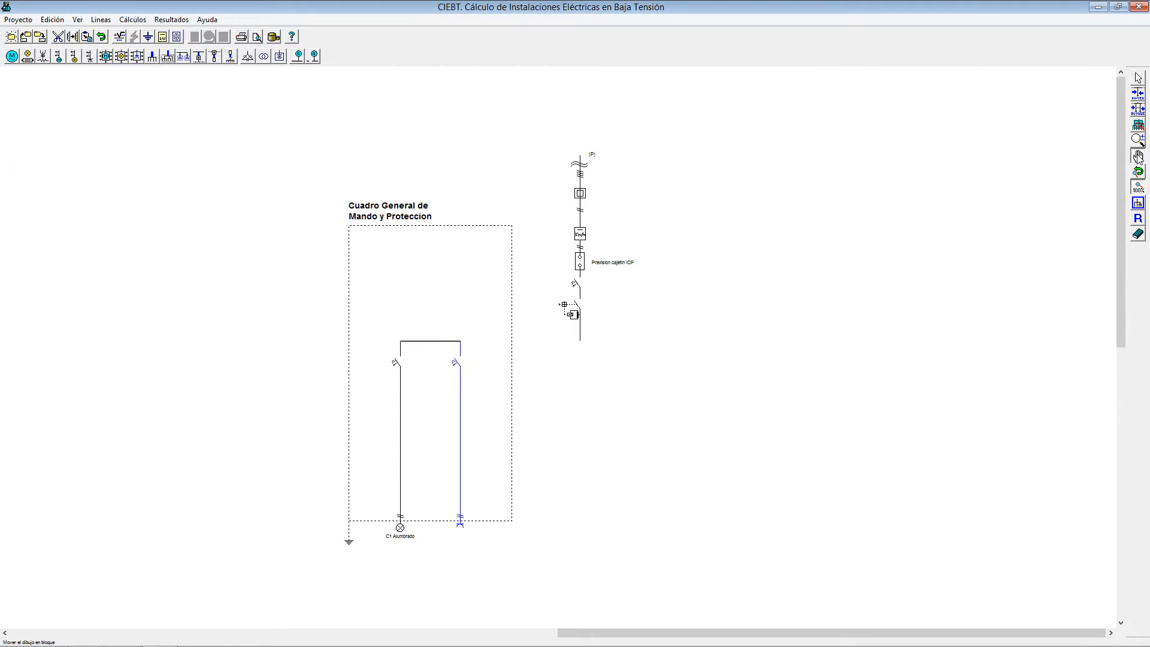
# Add a second other-uses line beside C2 T.C. and name it C3 Cocina y Horno.
pyautogui.click(43, 56)
pyautogui.click(523, 447)
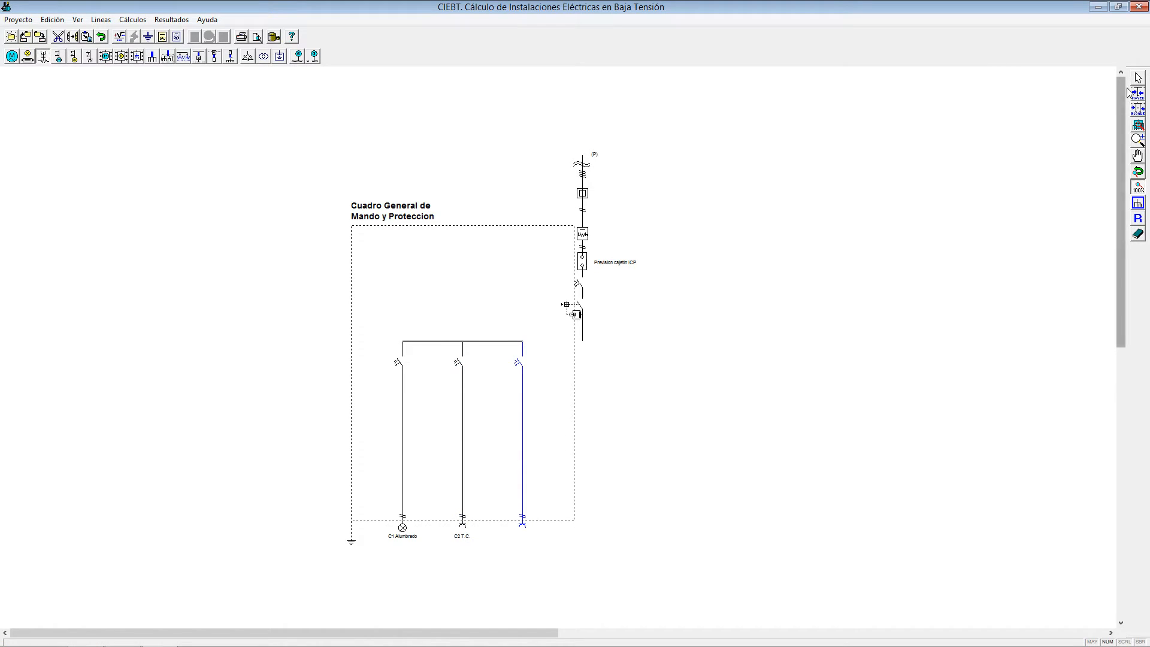
pyautogui.click(1142, 79)
pyautogui.doubleClick(524, 433)
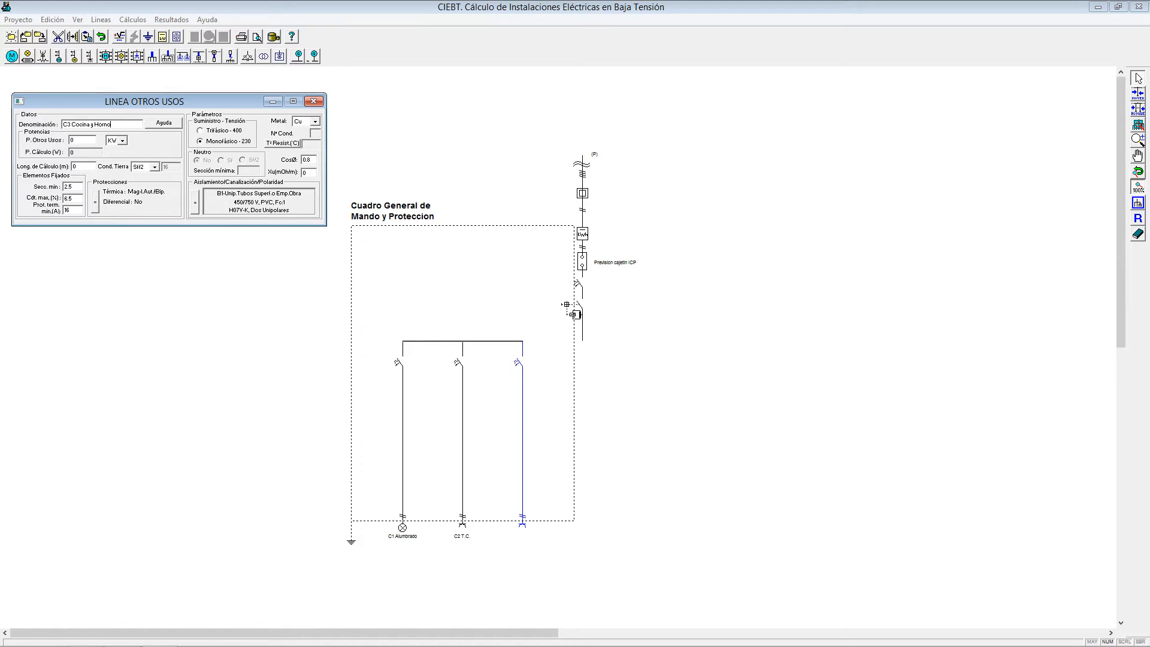
# Set the C3 Cocina y Horno line's power to 5.4 kW and its cos φ to 1.
pyautogui.click(123, 140)
pyautogui.click(114, 153)
pyautogui.write('2')
pyautogui.click(118, 140)
pyautogui.click(115, 147)
pyautogui.write('5.4')
pyautogui.click(80, 168)
pyautogui.click(308, 160)
pyautogui.write('1')
pyautogui.click(313, 100)
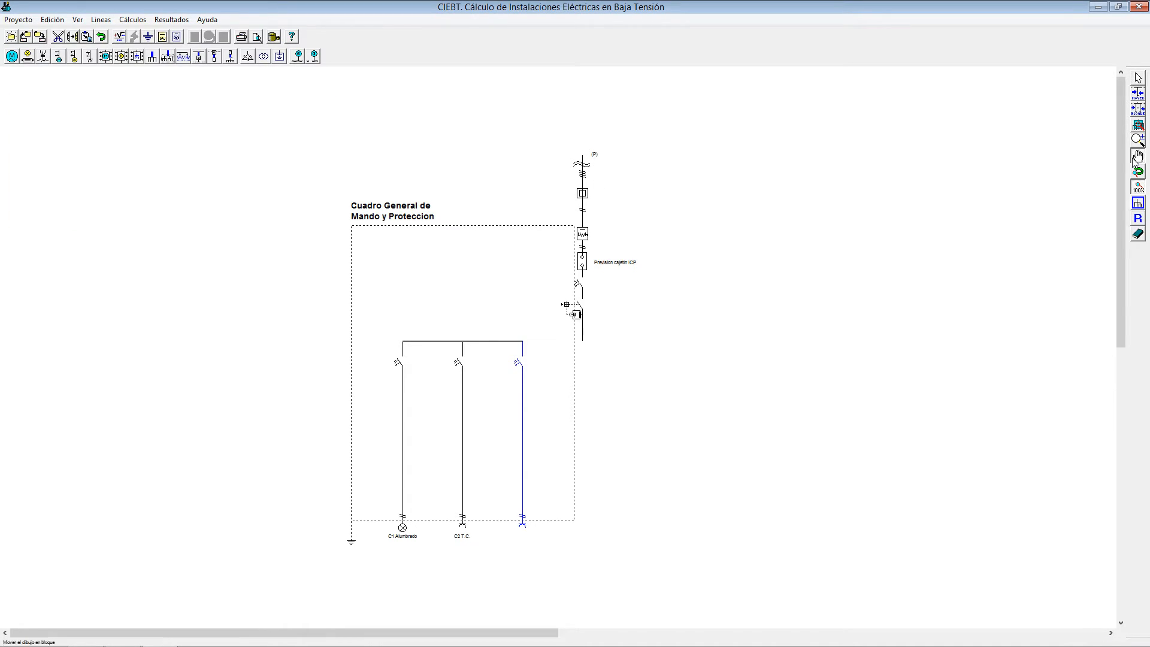
# Add a third other-uses line beside C3 Cocina y Horno and name it C4 Lav. y T.E.
pyautogui.click(49, 58)
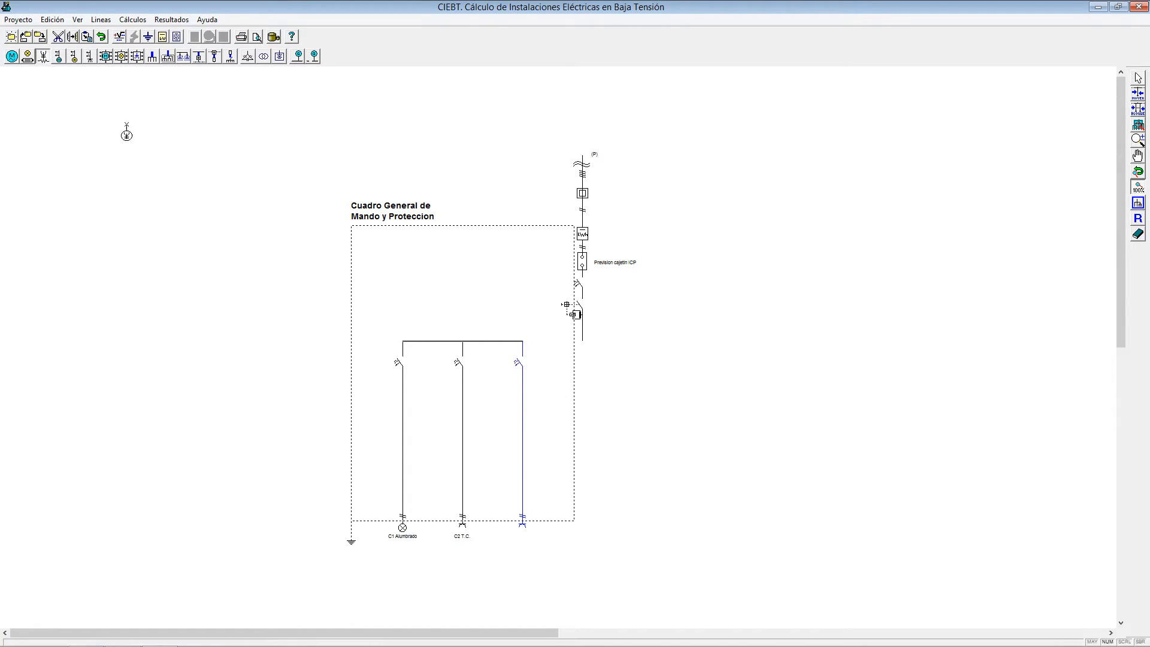
pyautogui.click(578, 432)
pyautogui.click(1138, 78)
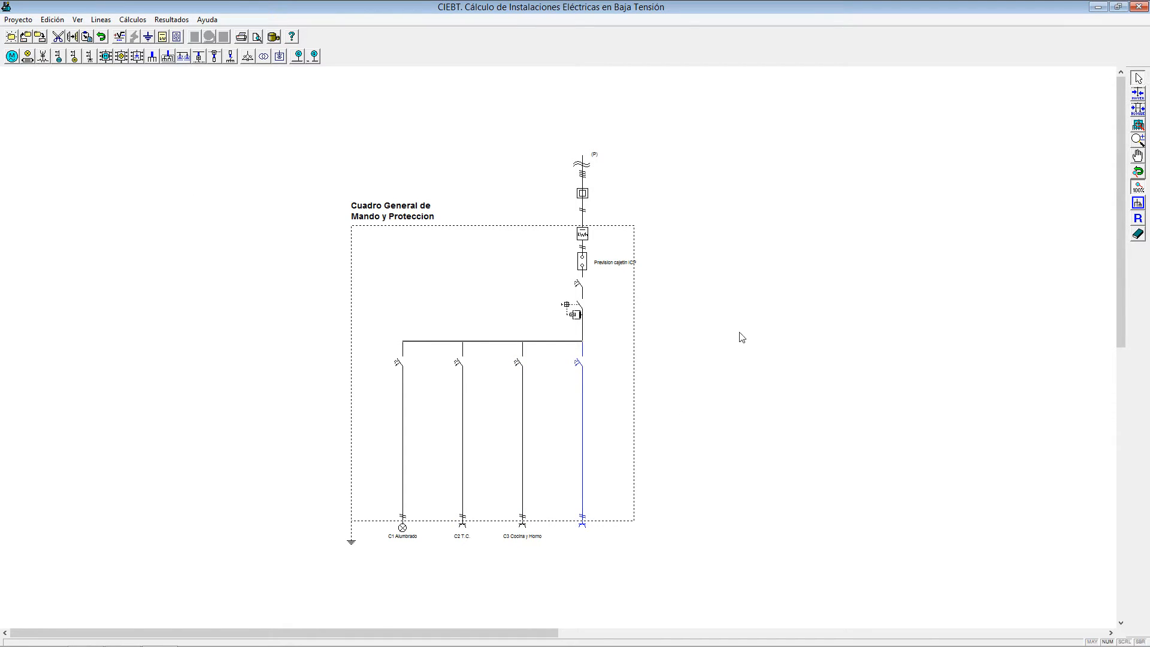
pyautogui.click(582, 426)
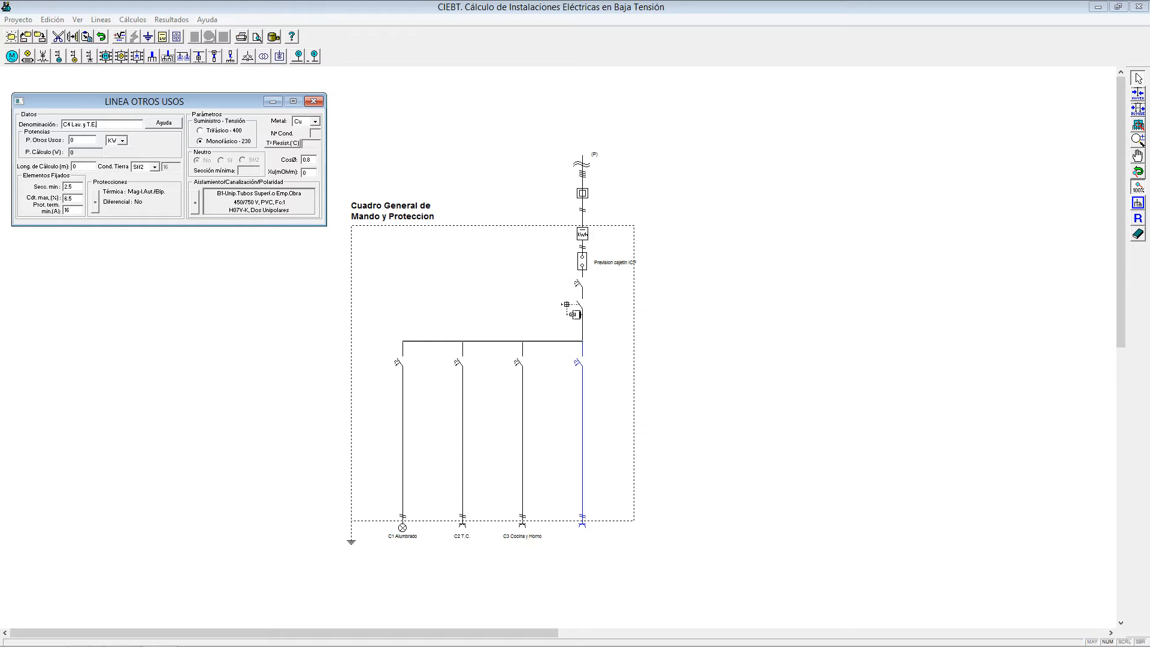
# Enter the C4 Lav. y T.E. line's load data with a calculation length of 15 m and cos φ 1.
pyautogui.click(122, 140)
pyautogui.click(114, 148)
pyautogui.write('15')
pyautogui.write('1')
pyautogui.click(313, 101)
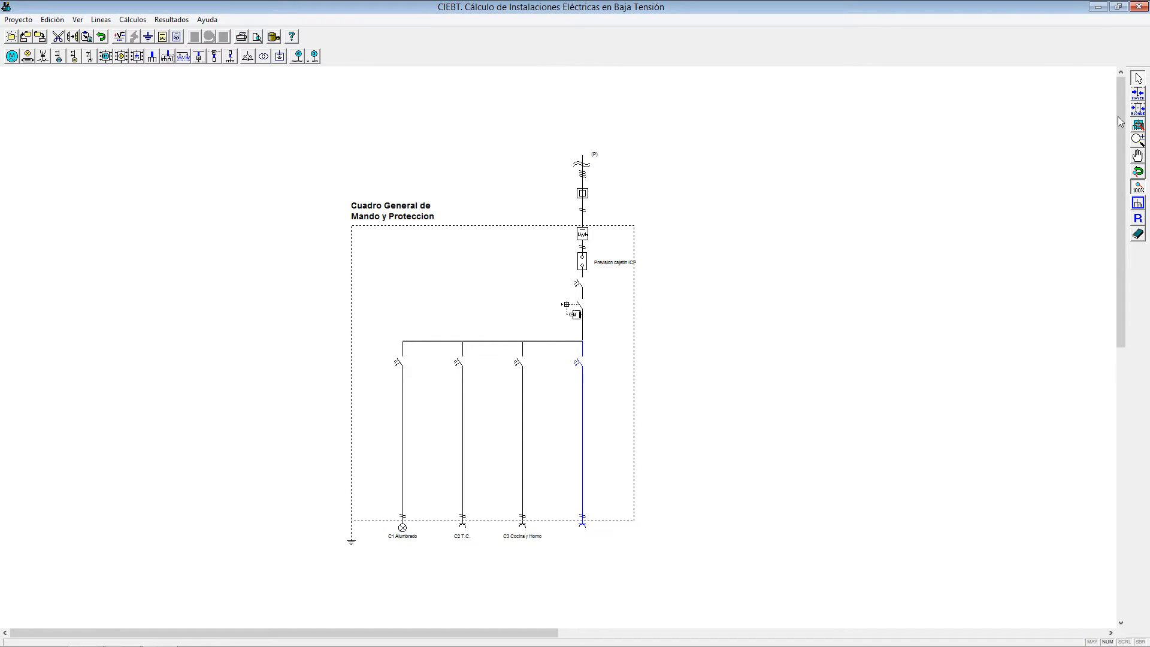
# Add a fourth other-uses line beside C4 Lav. y T.E. and name it C5 Baño y C.C.
pyautogui.click(43, 57)
pyautogui.click(652, 417)
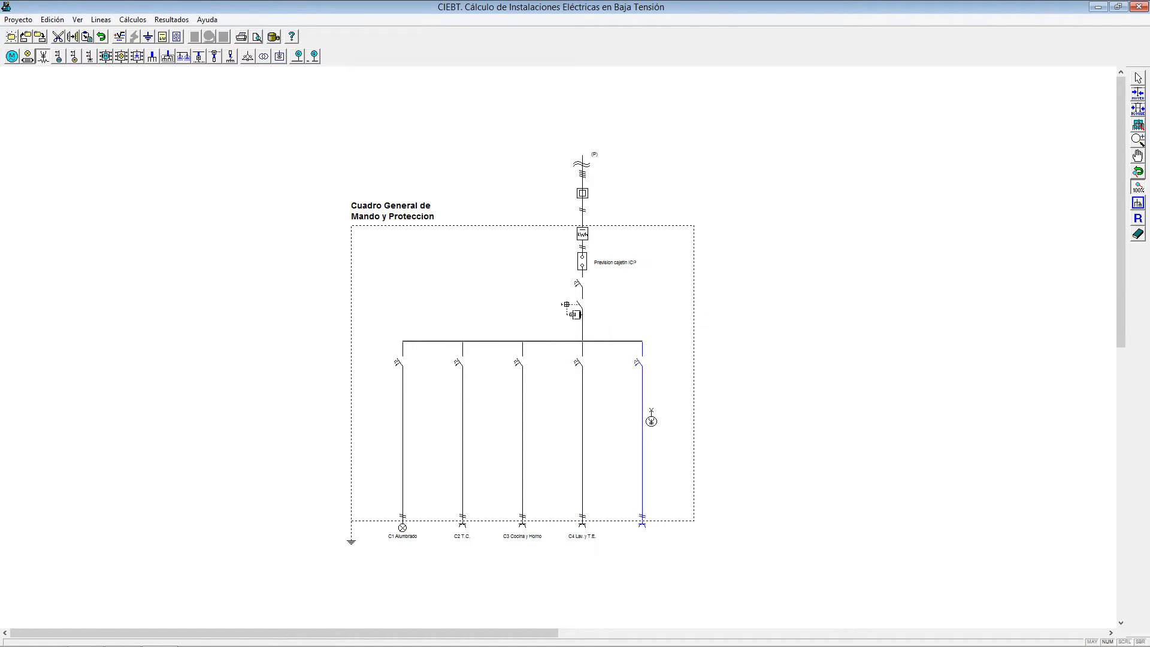
pyautogui.click(1137, 80)
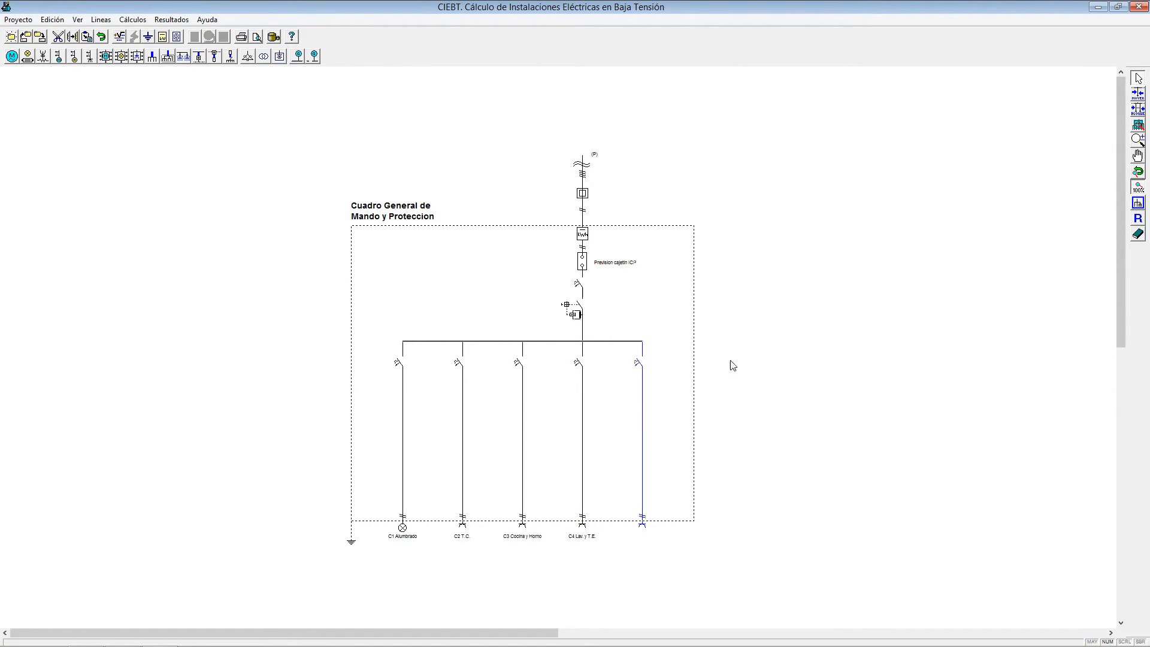
pyautogui.doubleClick(649, 393)
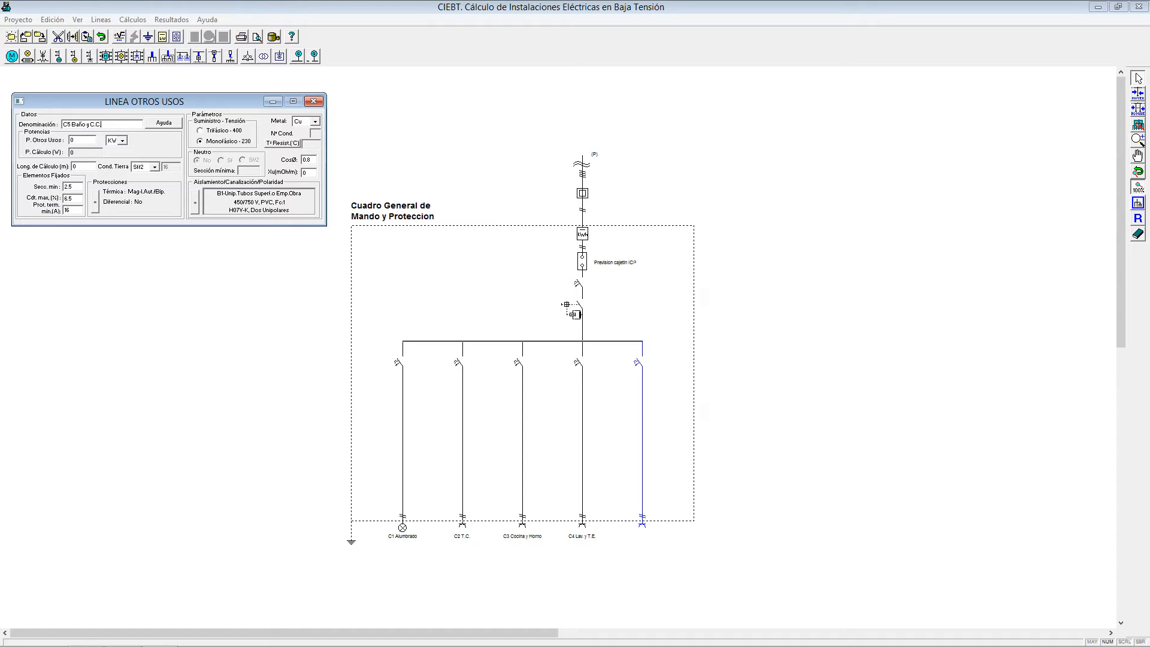
# Express the C5 Baño y C.C. line's power in W and set its cos φ to 1.
pyautogui.click(117, 141)
pyautogui.click(115, 157)
pyautogui.doubleClick(307, 160)
pyautogui.write('1')
pyautogui.click(315, 103)
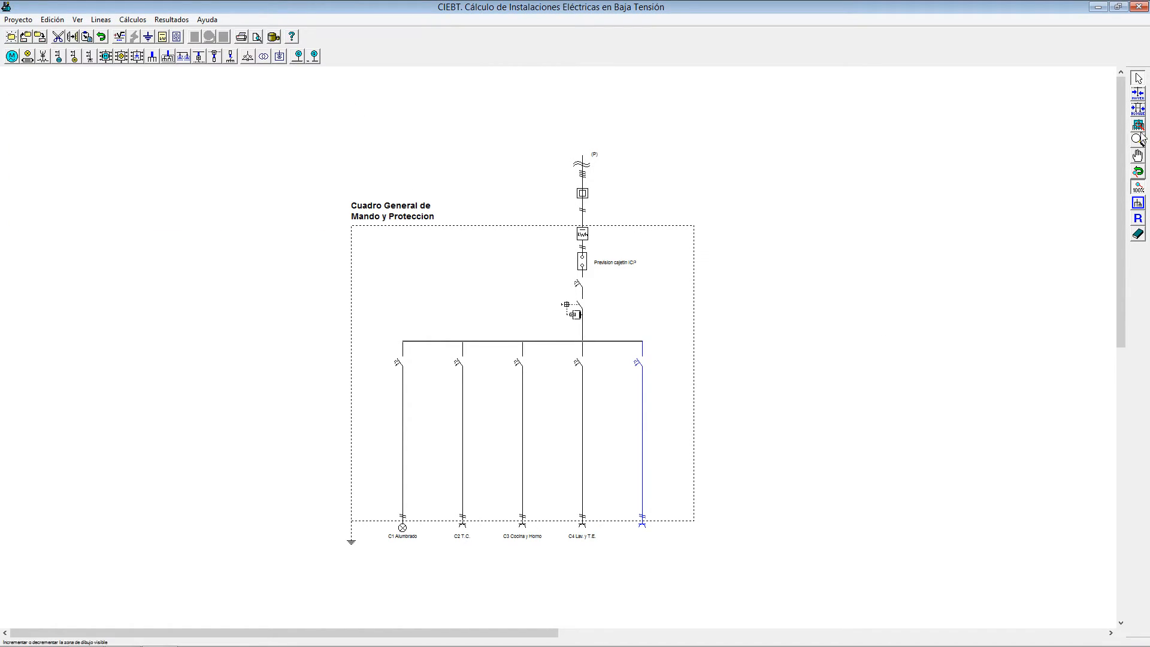
# Shift the circuit lines sideways one at a time until C1 to C5 are evenly centred beneath the general switch.
pyautogui.click(1137, 94)
pyautogui.moveTo(643, 396); pyautogui.dragTo(732, 413)
pyautogui.moveTo(582, 431); pyautogui.dragTo(672, 446)
pyautogui.moveTo(517, 439); pyautogui.dragTo(582, 443)
pyautogui.moveTo(460, 427); pyautogui.dragTo(521, 438)
pyautogui.moveTo(405, 438); pyautogui.dragTo(464, 440)
pyautogui.moveTo(670, 425); pyautogui.dragTo(641, 427)
pyautogui.moveTo(727, 430); pyautogui.dragTo(702, 430)
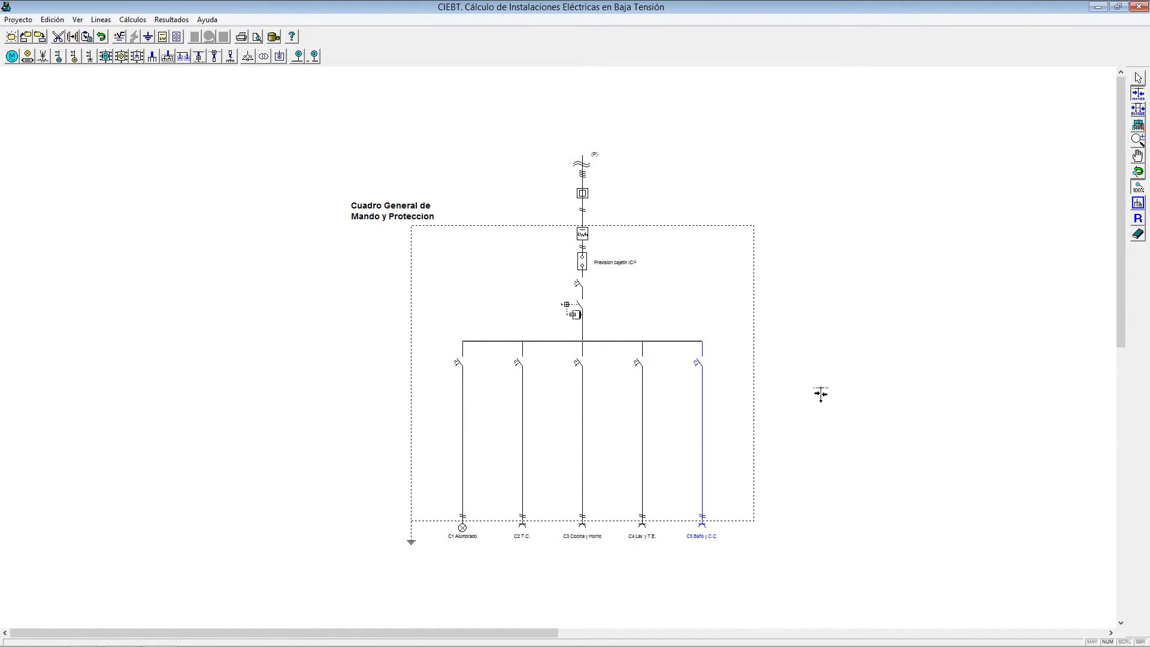
pyautogui.click(1138, 78)
# Calculate the project, and recalculate it with C1 Alumbrado's incandescent power set to 0.
pyautogui.click(120, 37)
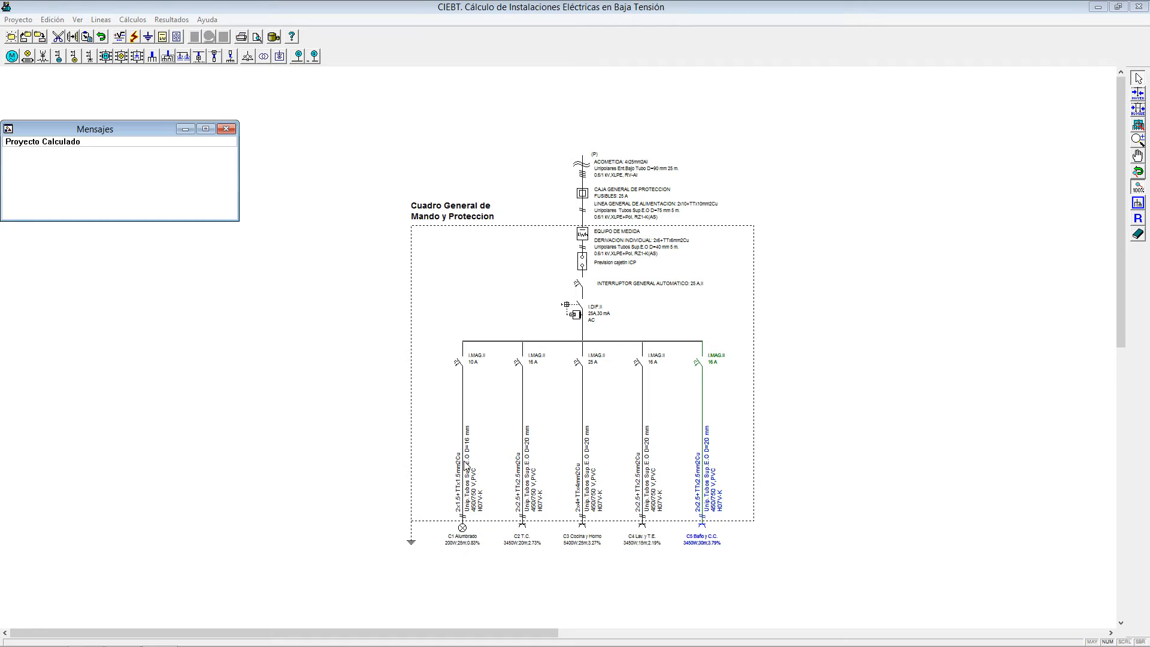
pyautogui.doubleClick(467, 469)
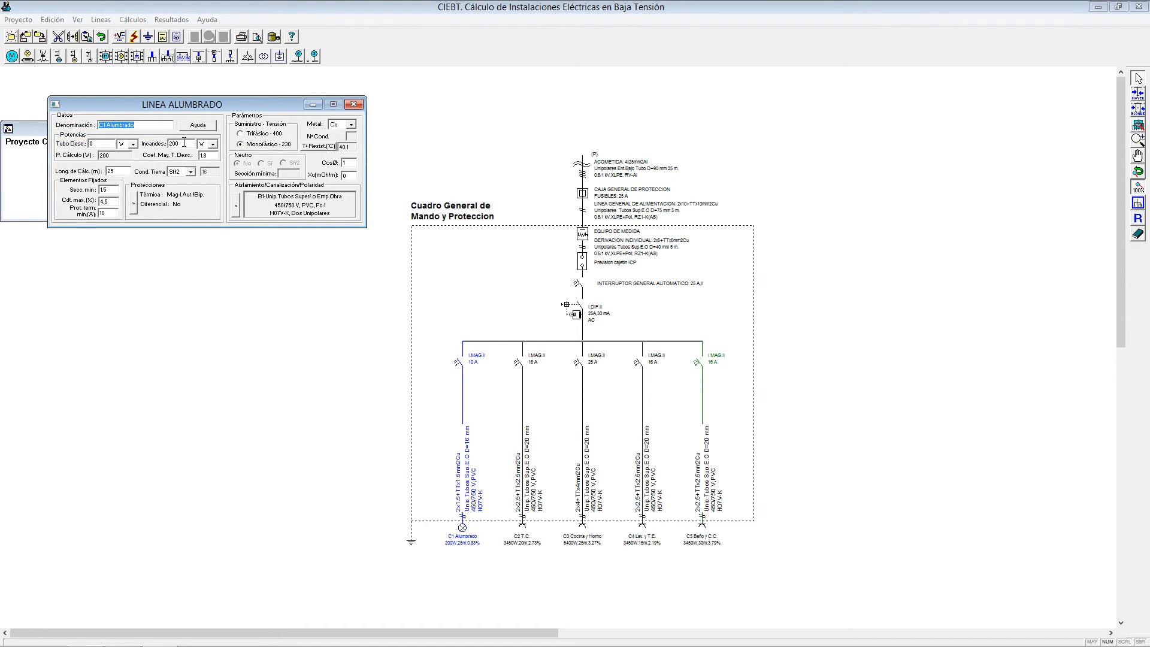
pyautogui.click(353, 104)
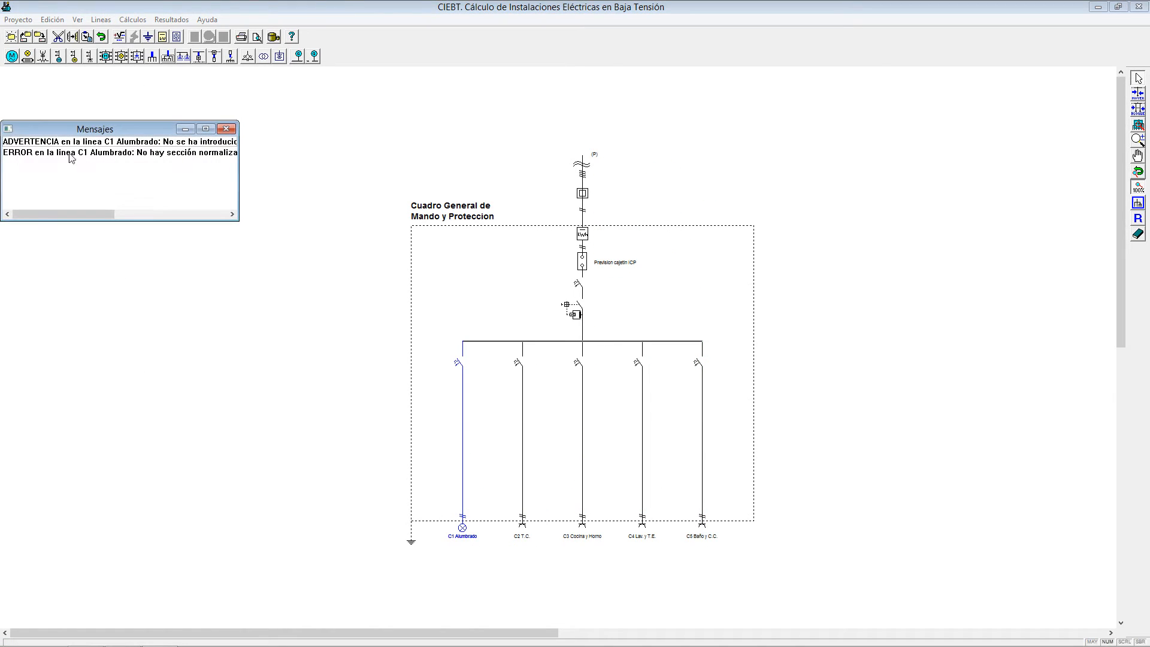
# Open the C1 Alumbrado line from its warning message, set its incandescent power to 200 W and recalculate the project.
pyautogui.moveTo(76, 216); pyautogui.dragTo(49, 211)
pyautogui.doubleClick(109, 144)
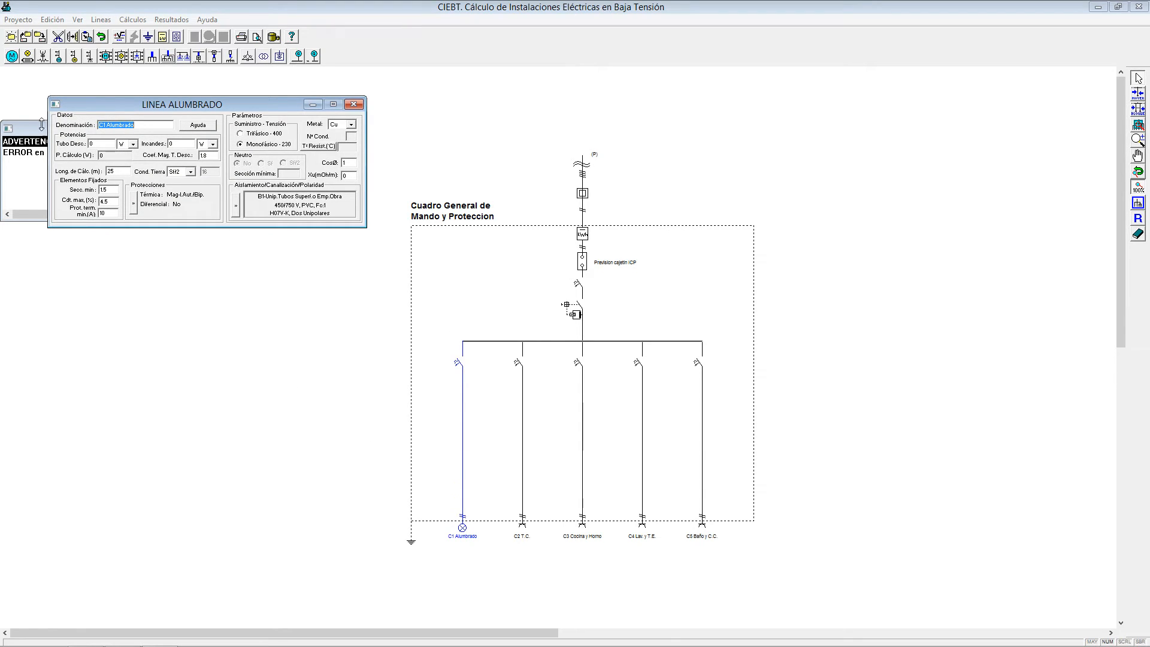
pyautogui.click(174, 144)
pyautogui.write('200')
pyautogui.click(353, 104)
pyautogui.click(226, 128)
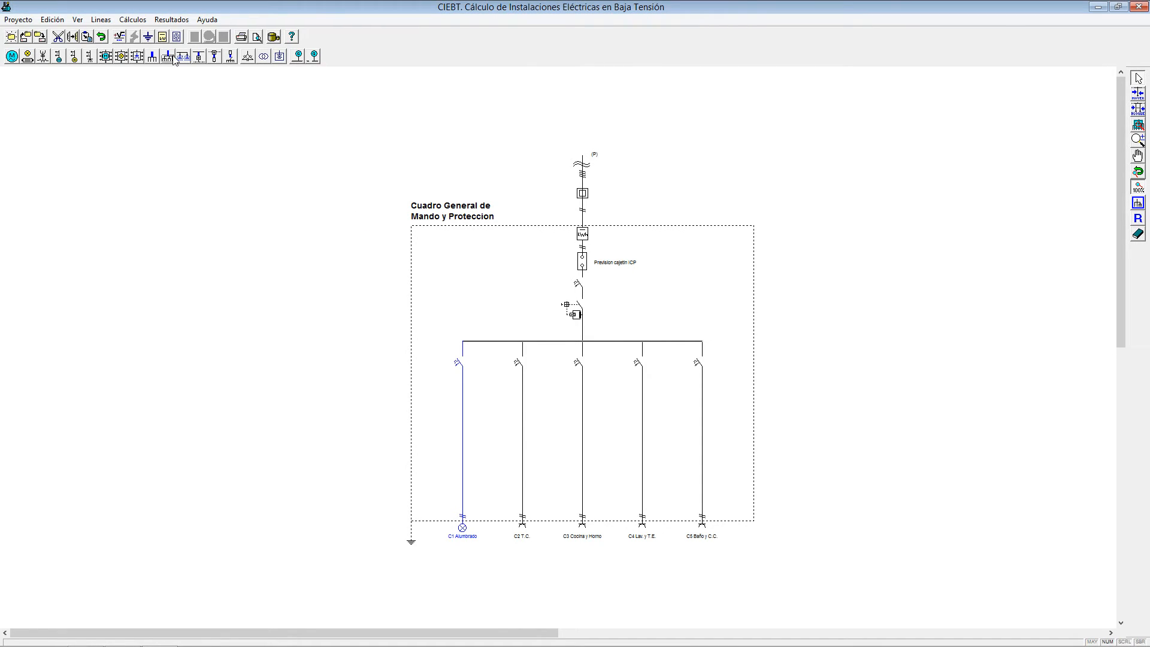
pyautogui.click(134, 36)
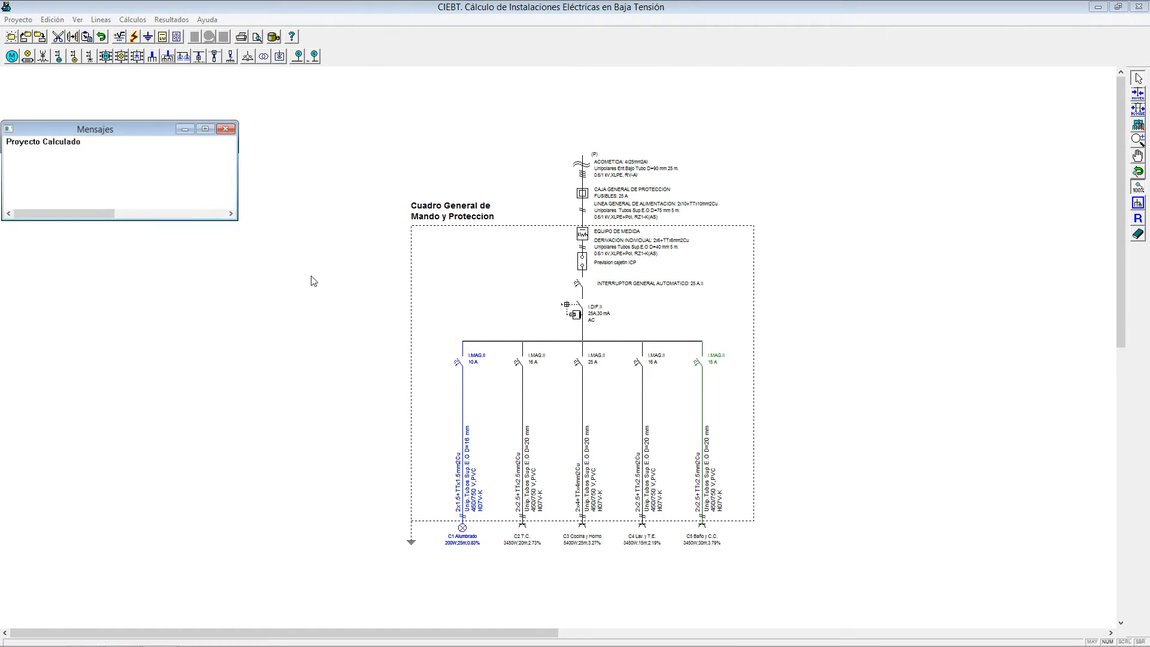
pyautogui.click(226, 129)
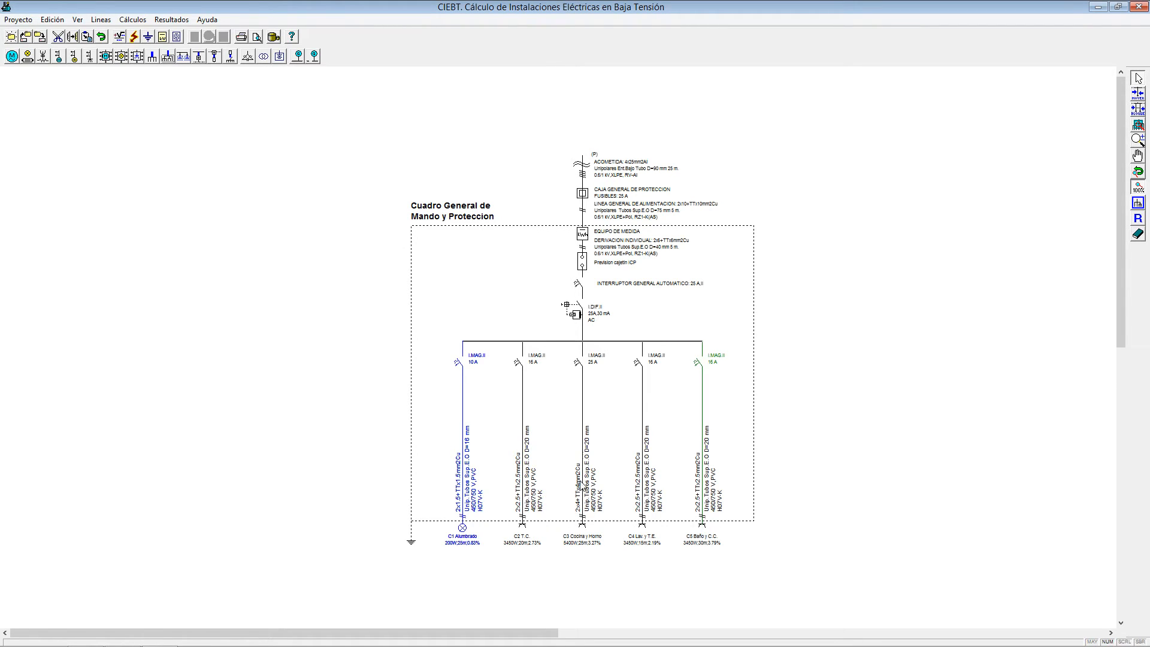
# Set the C3 Cocina y Horno line's minimum section to 6 mm² and recalculate the project.
pyautogui.doubleClick(584, 488)
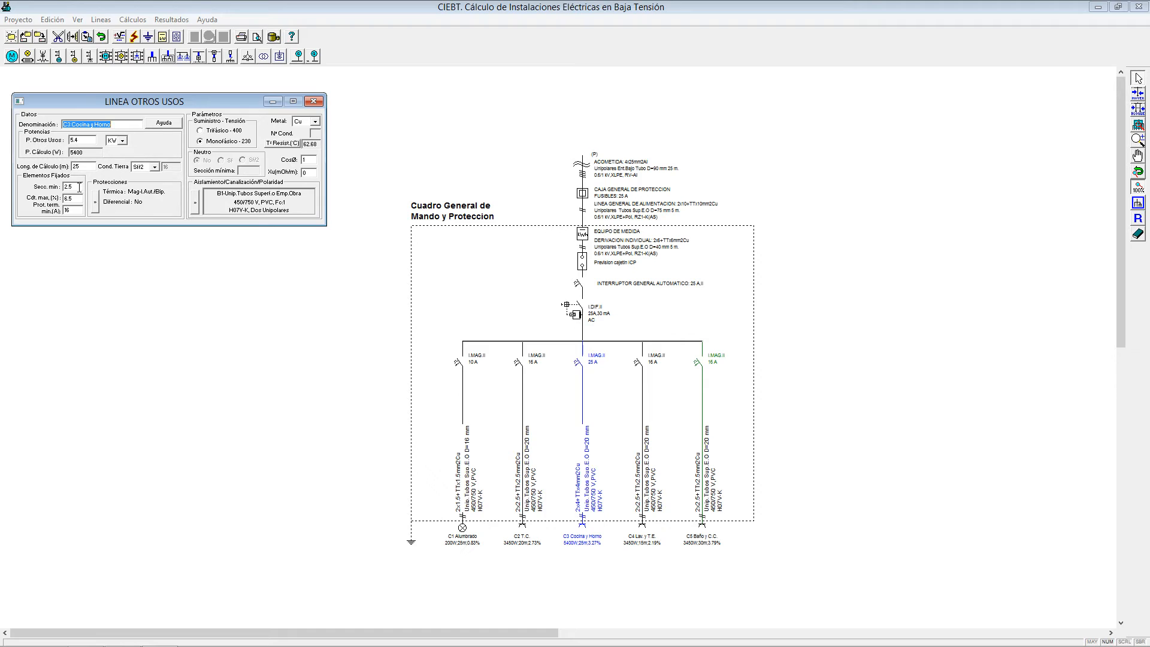
pyautogui.moveTo(78, 188); pyautogui.dragTo(38, 190)
pyautogui.click(312, 102)
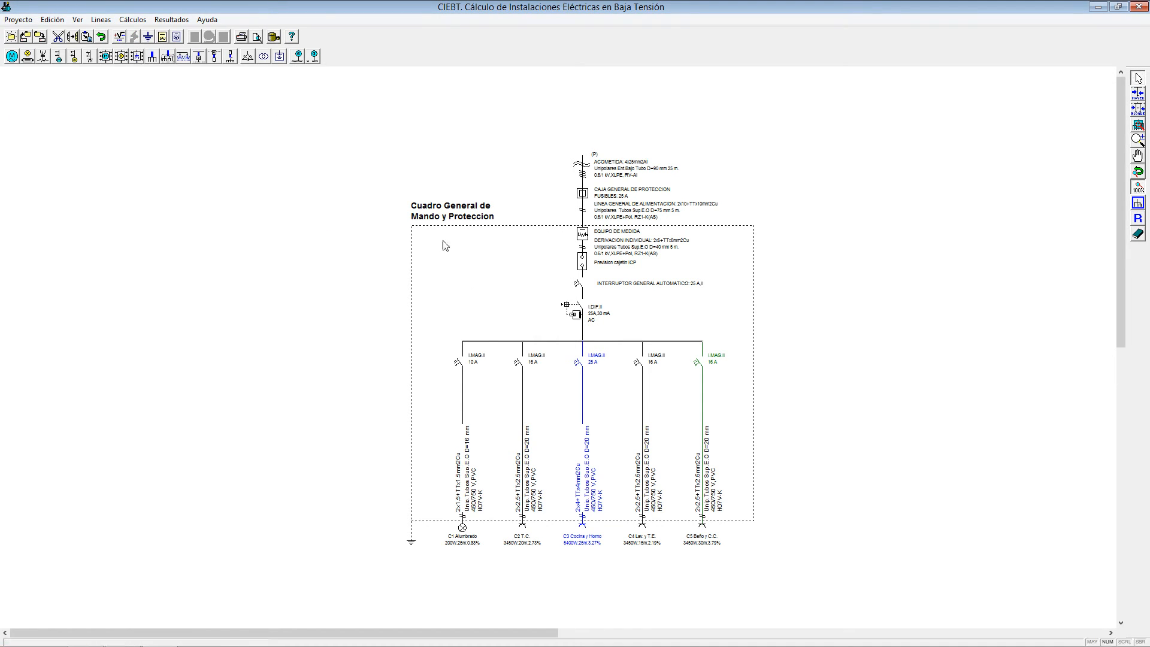
pyautogui.doubleClick(595, 479)
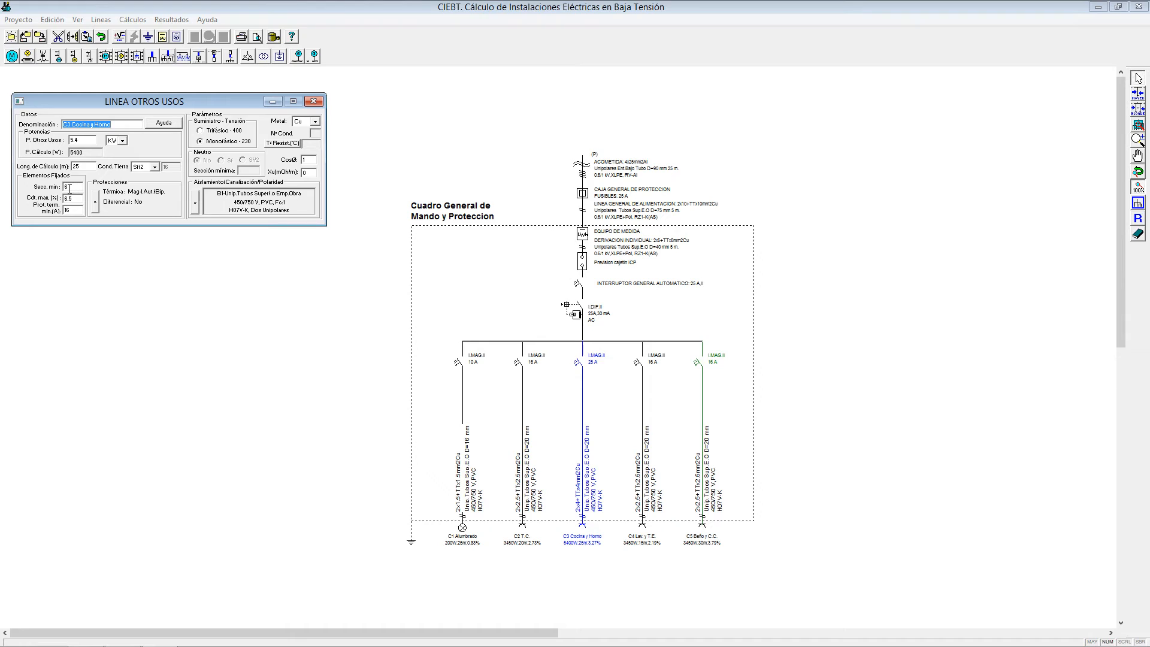
pyautogui.click(313, 103)
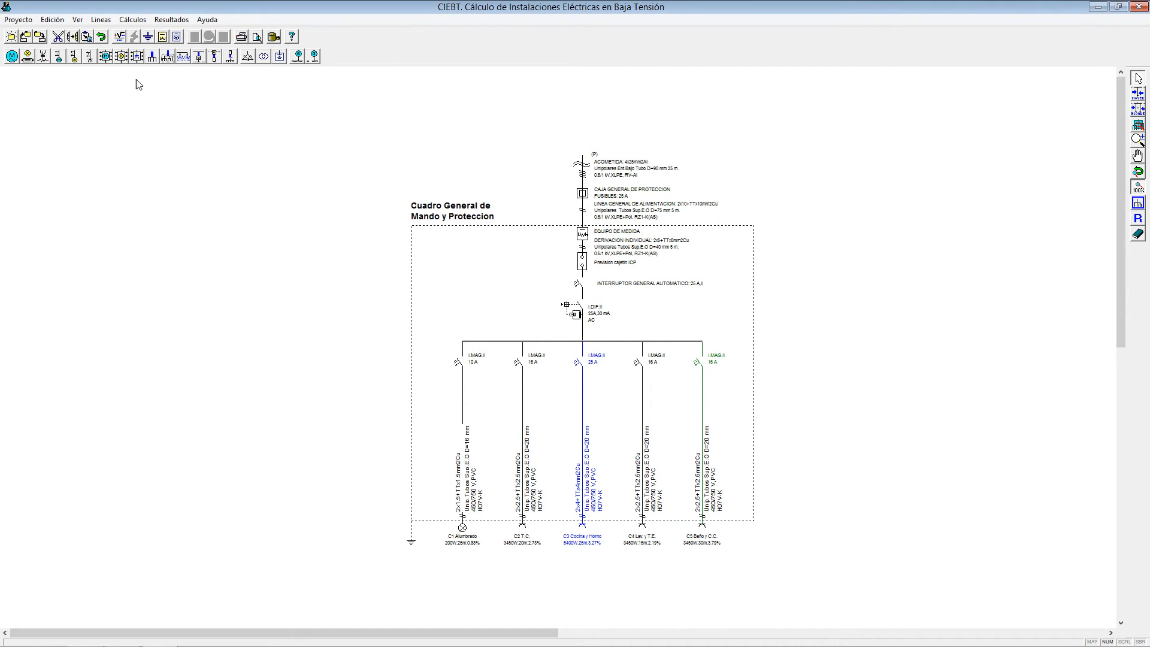
pyautogui.click(134, 36)
pyautogui.click(226, 129)
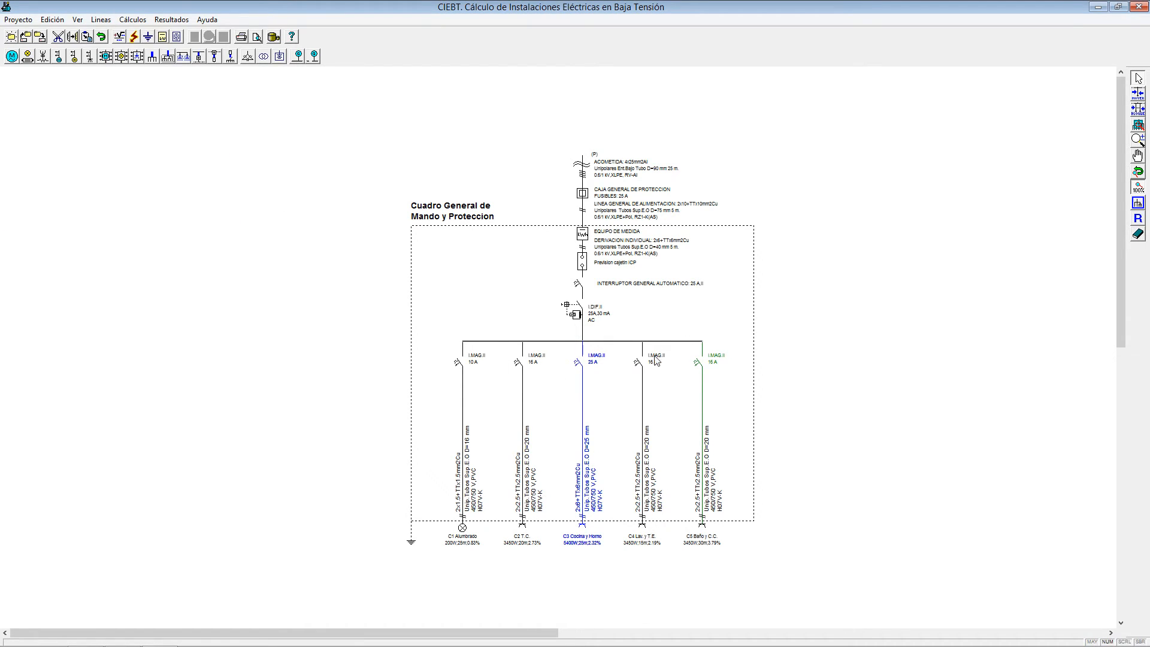
# Set the C4 Lav. y T.E. line's minimum section to 4 mm² and minimum thermal protection to 20 A, and recalculate the project.
pyautogui.doubleClick(639, 498)
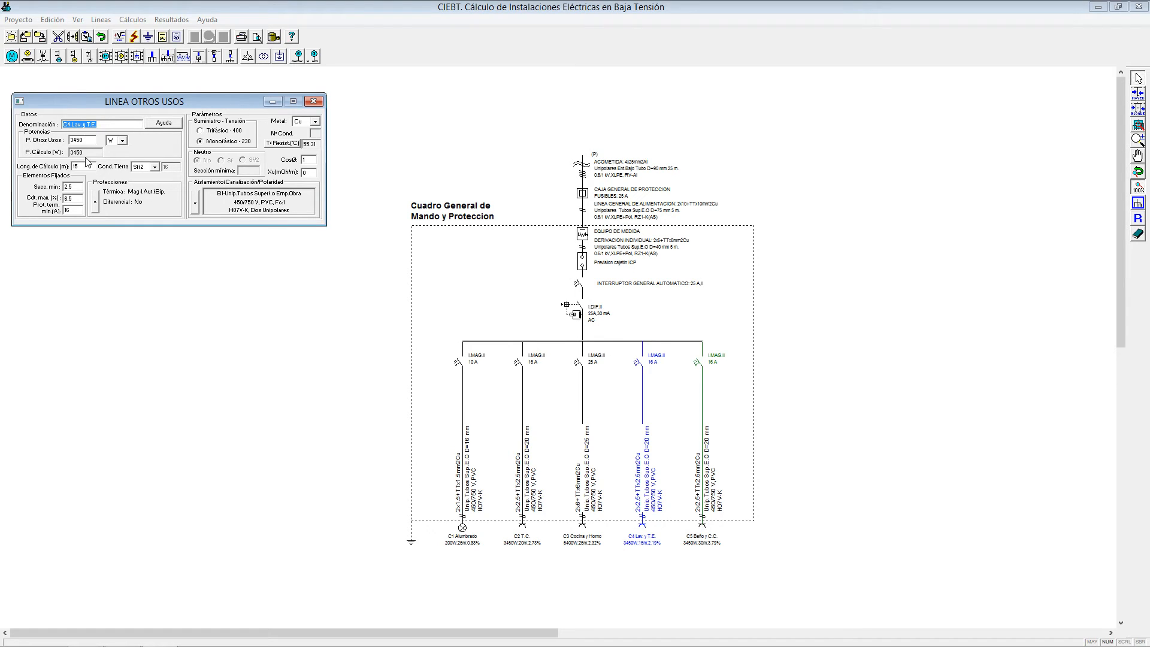
pyautogui.doubleClick(76, 190)
pyautogui.write('4')
pyautogui.doubleClick(74, 209)
pyautogui.write('20')
pyautogui.click(313, 101)
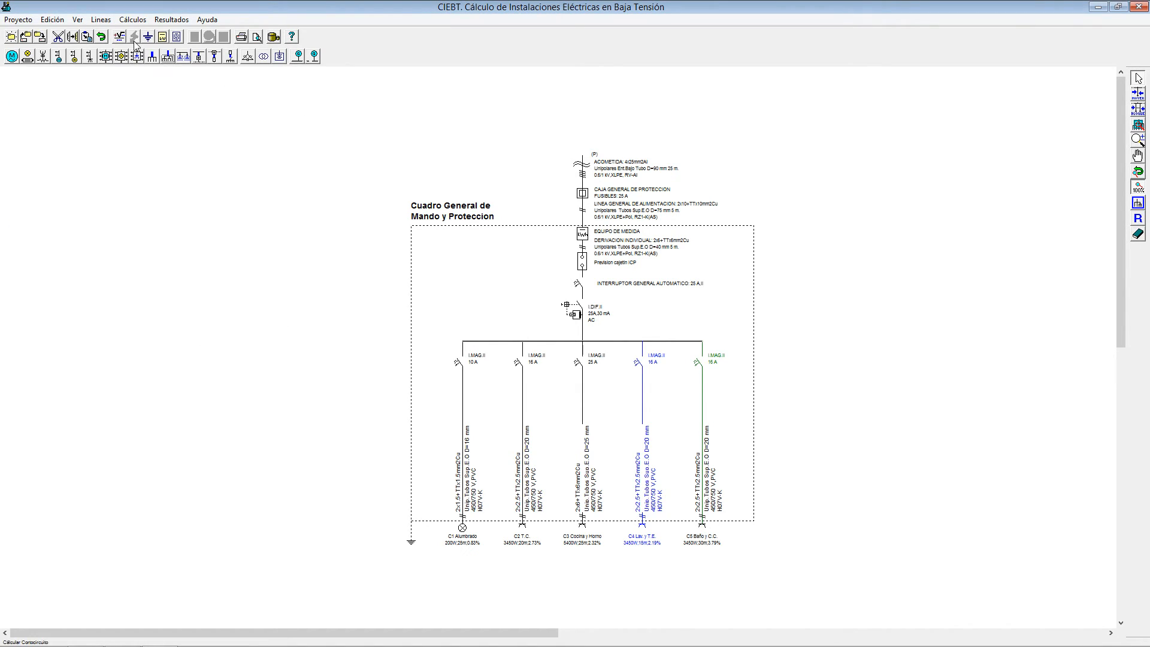
pyautogui.doubleClick(641, 479)
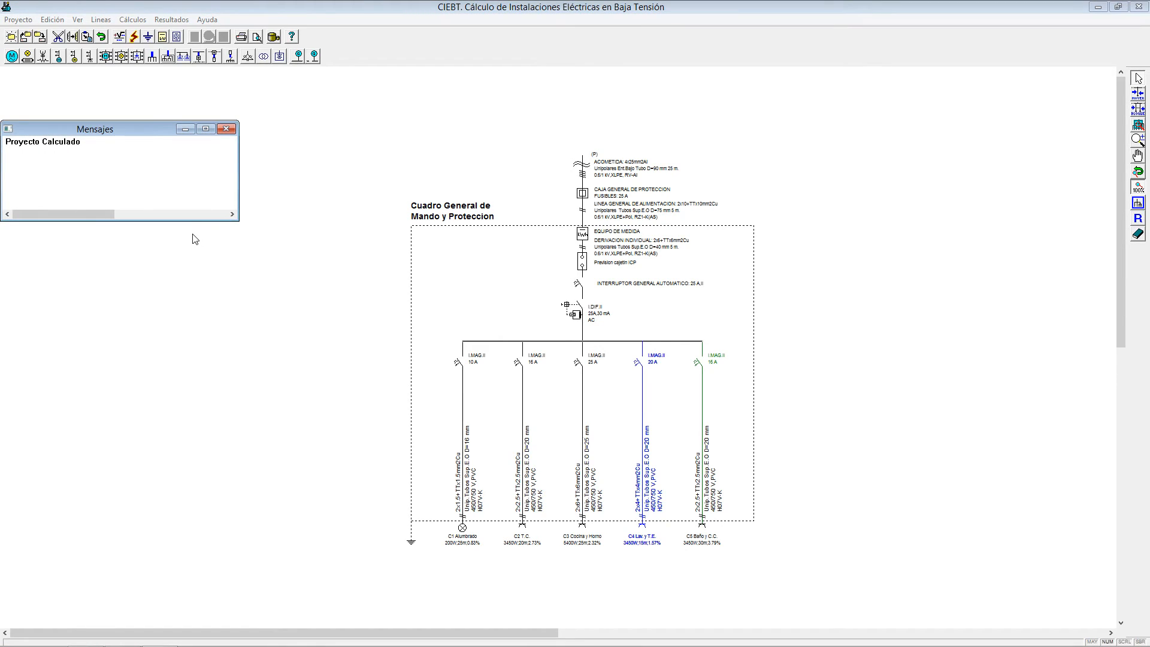
pyautogui.click(227, 129)
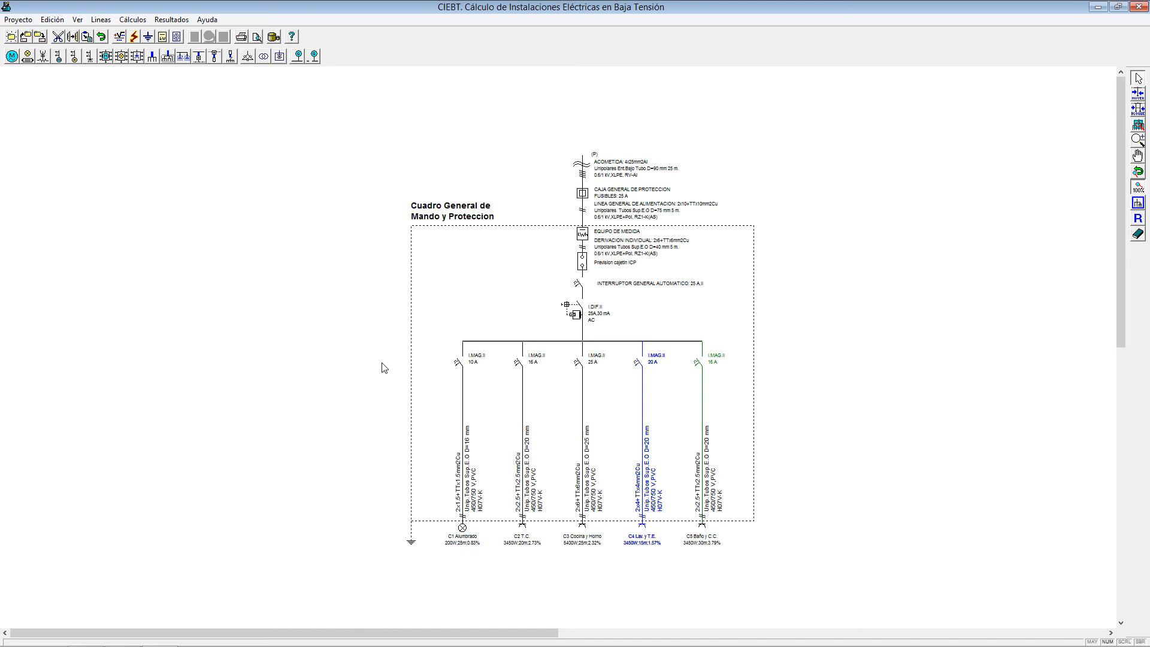
pyautogui.click(630, 166)
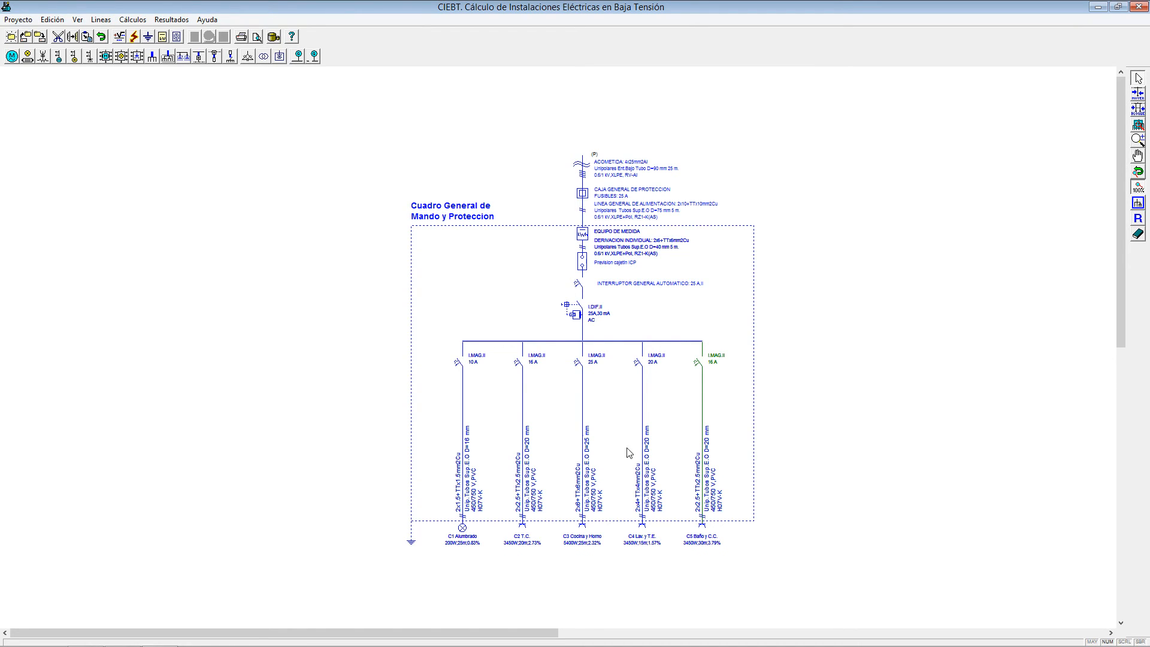
pyautogui.click(470, 500)
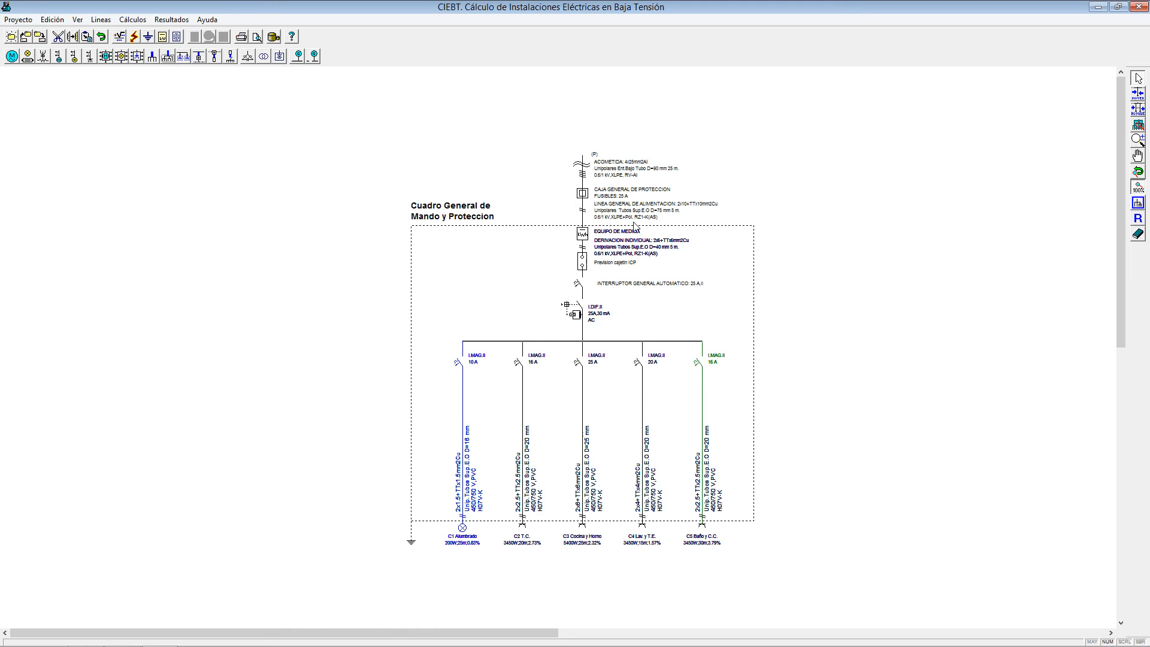
# Calculate the short circuits with an IpccT of 12000 A, choosing only to report on sections rather than update them.
pyautogui.click(134, 37)
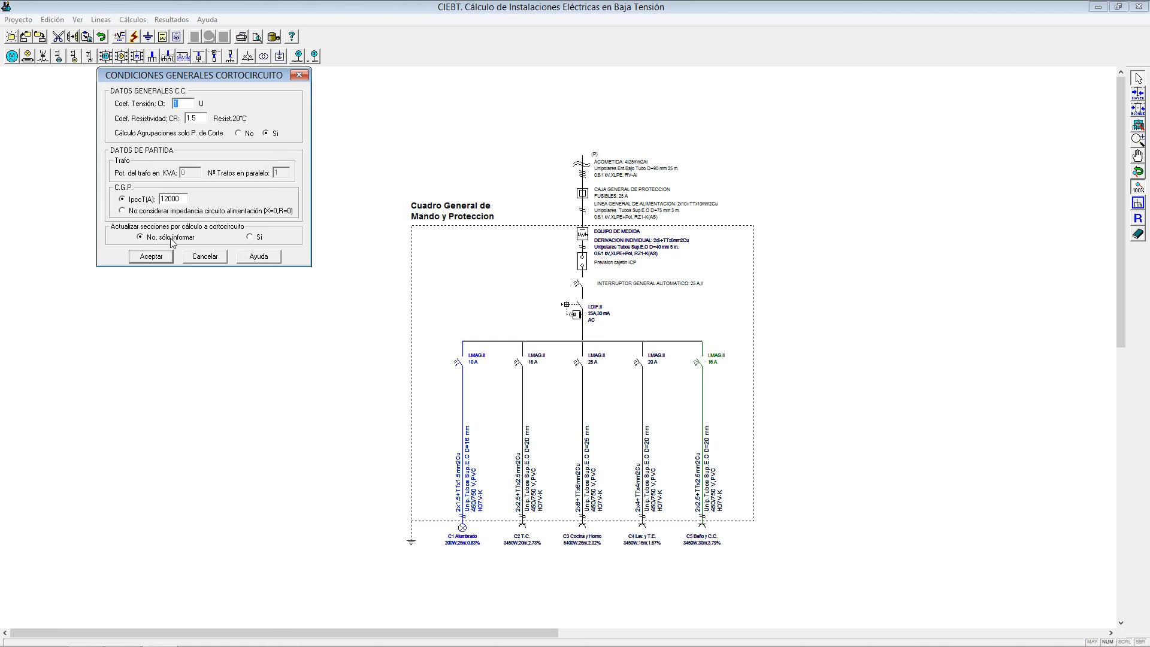
pyautogui.click(159, 256)
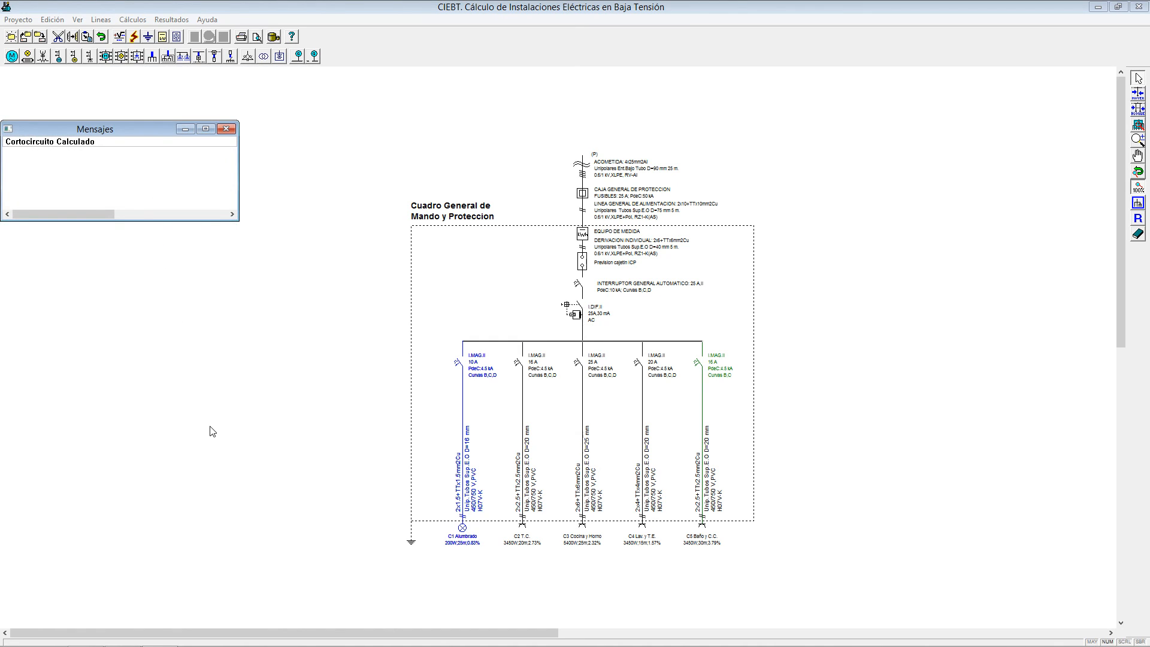
pyautogui.click(226, 129)
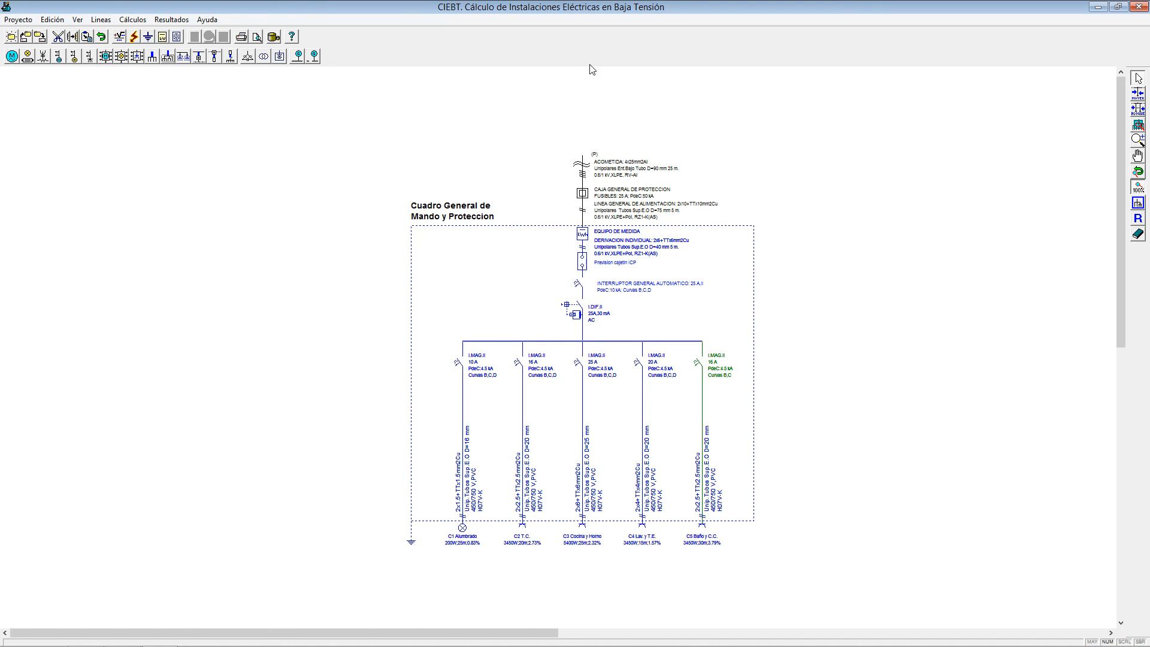
pyautogui.click(633, 174)
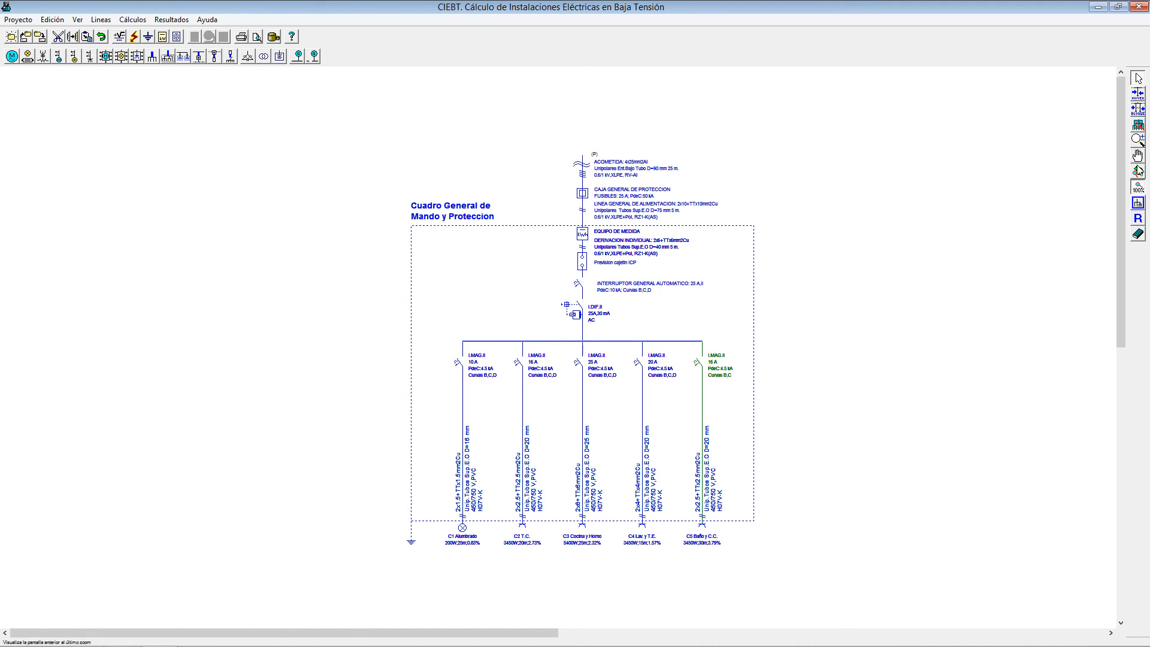